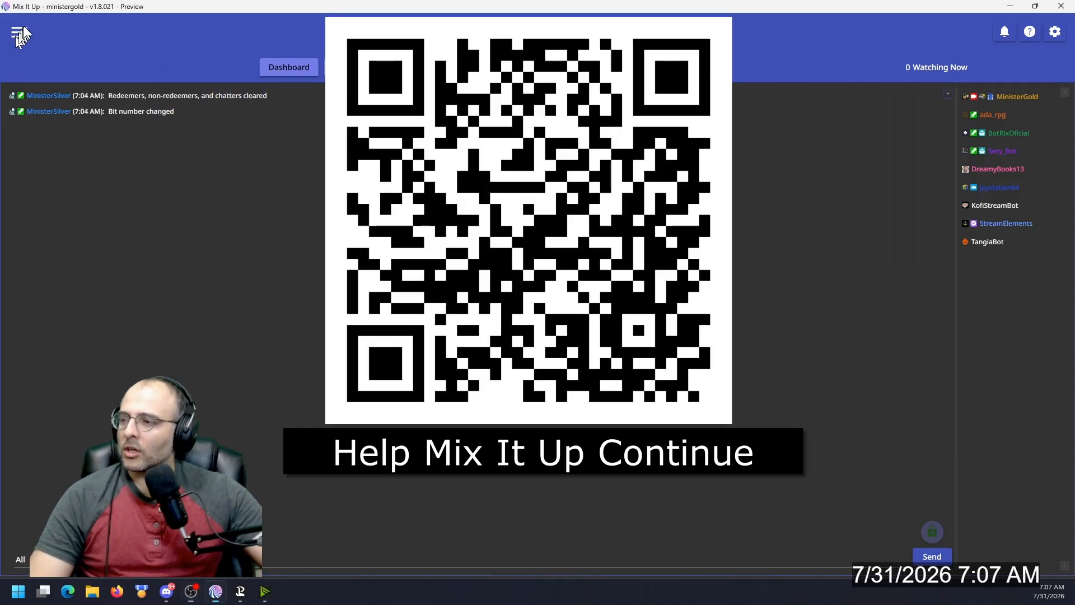
Step: Open Mix It Up's About page to view the application info and version
click(19, 31)
click(40, 493)
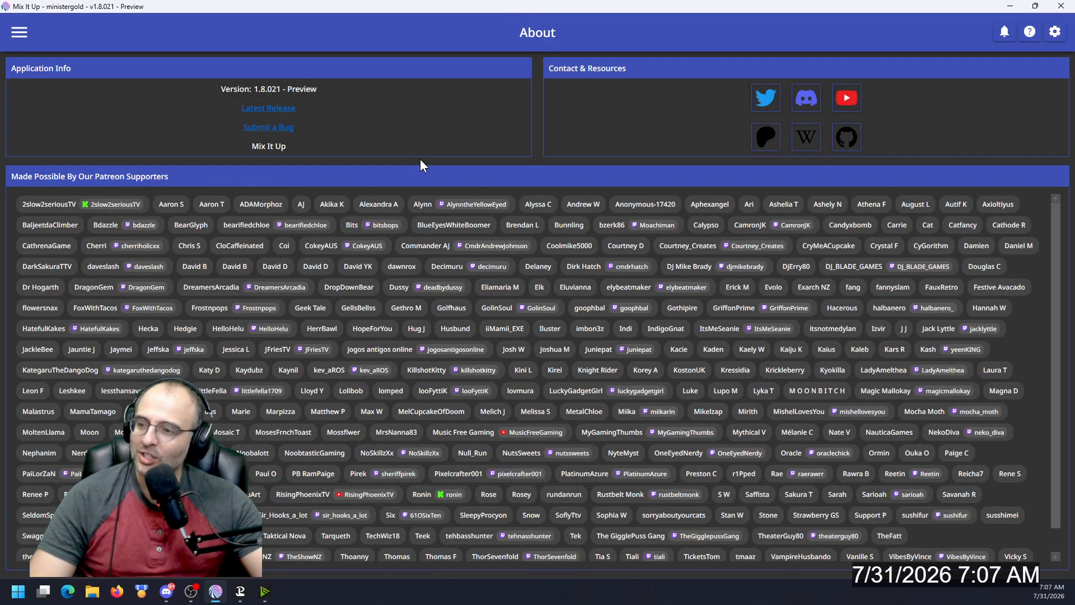
Step: Go to the Commands page and filter the commands by the name pokemon
click(16, 32)
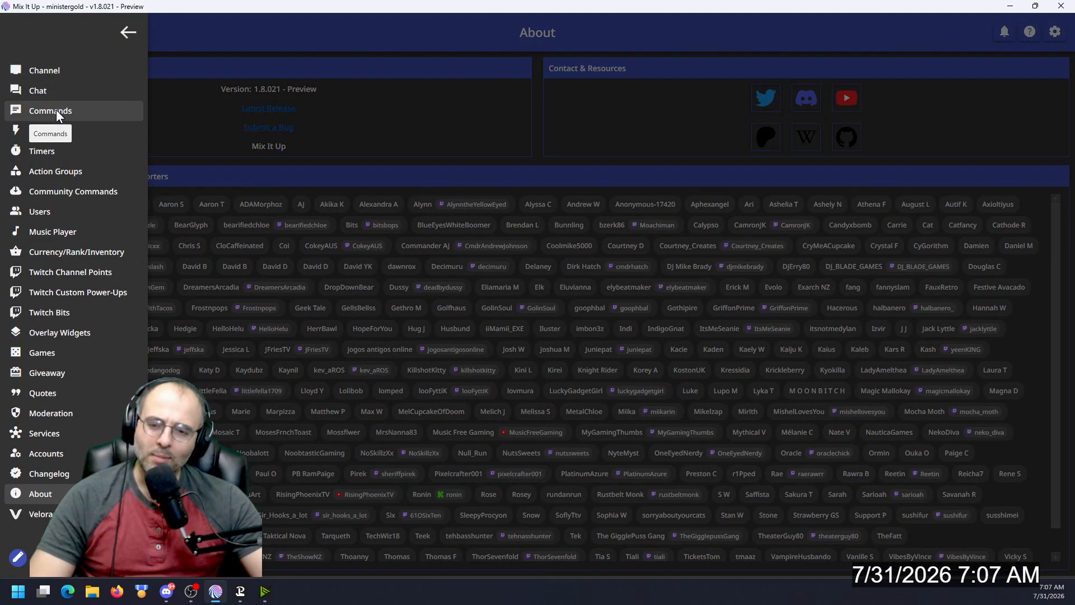
click(56, 109)
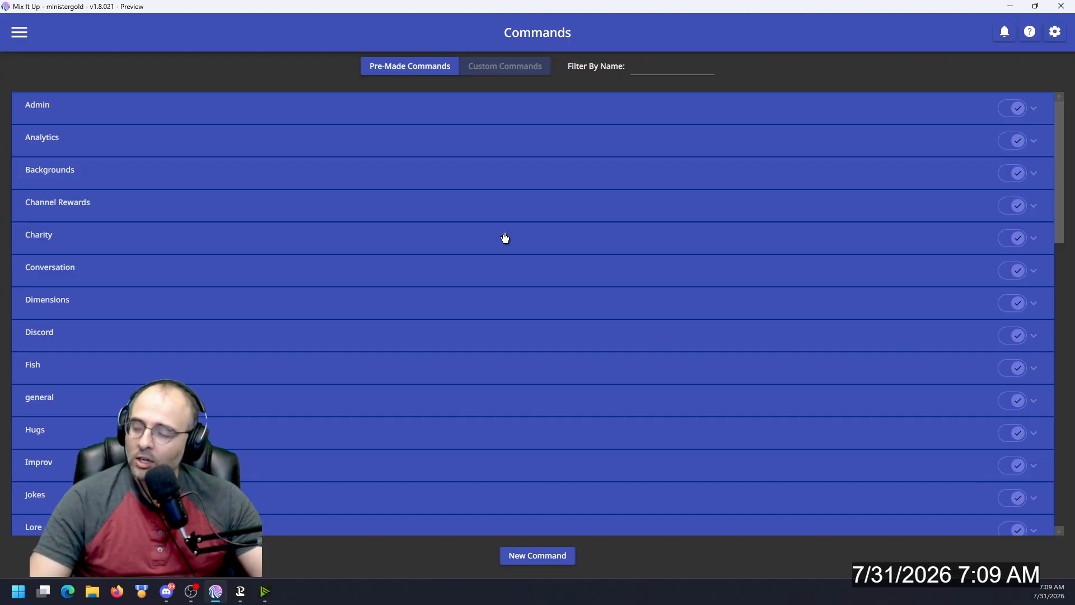
click(661, 68)
text(pokemon)
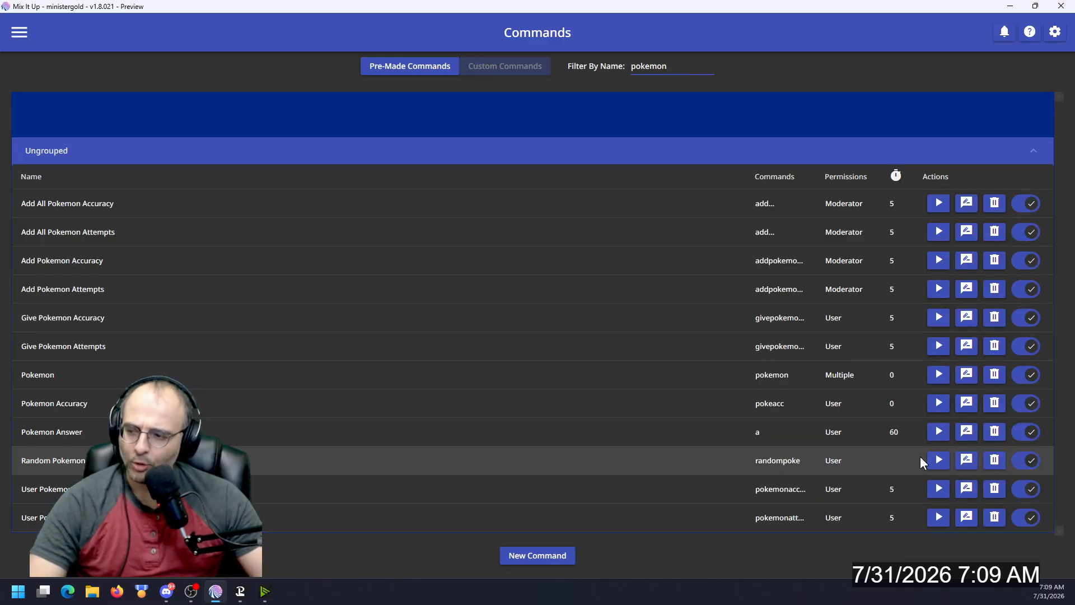
Step: Run a test of the randompoke command twice
click(937, 460)
click(501, 375)
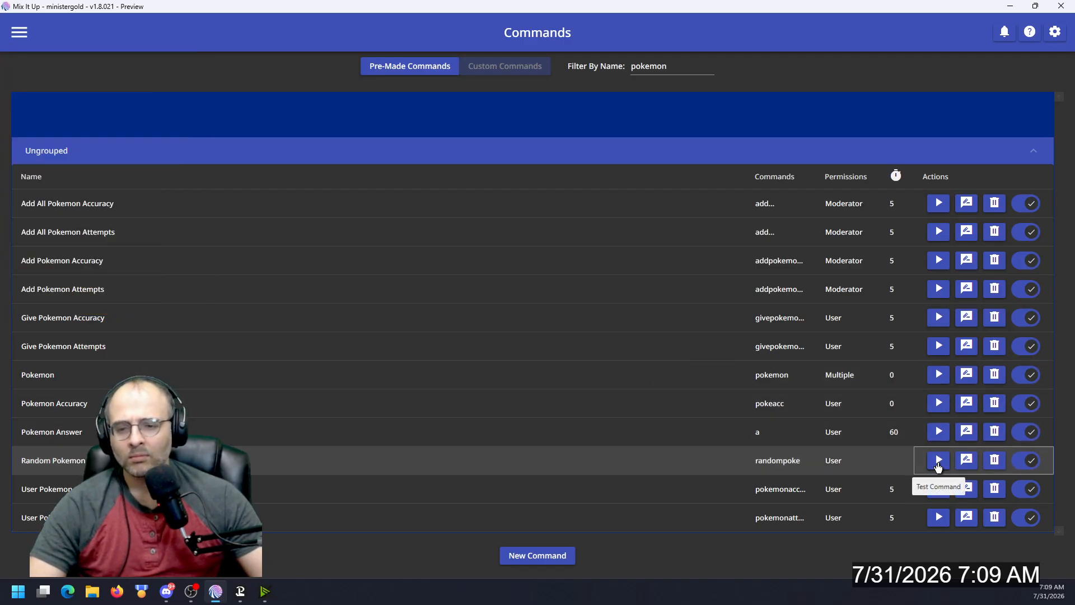
click(938, 464)
click(487, 378)
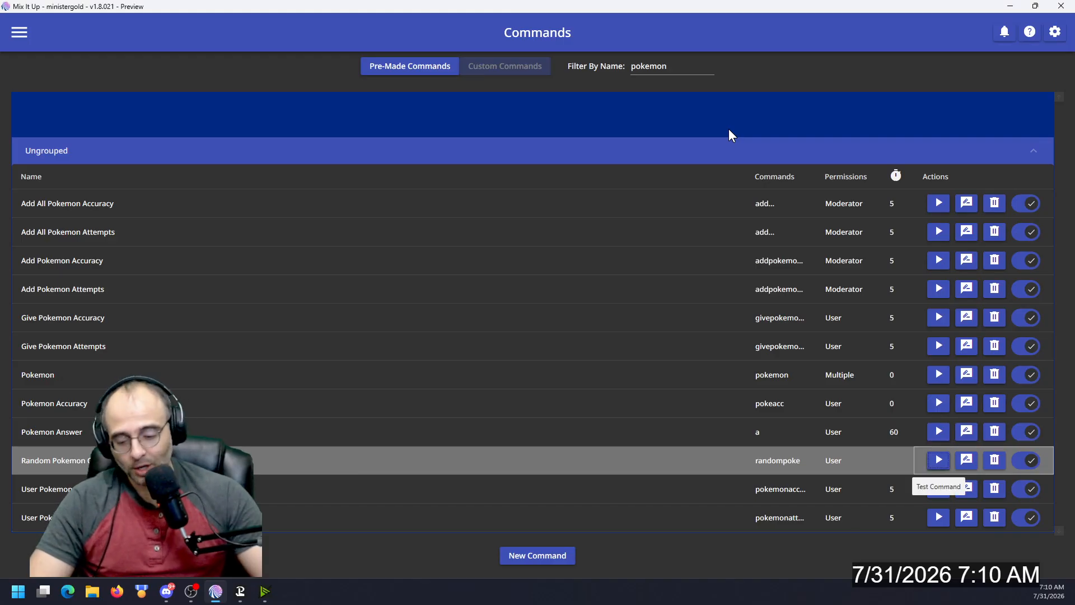
Step: Switch to Chrome and open the PkmnCards page that lists all sets
text(pkmncards.com/set/)
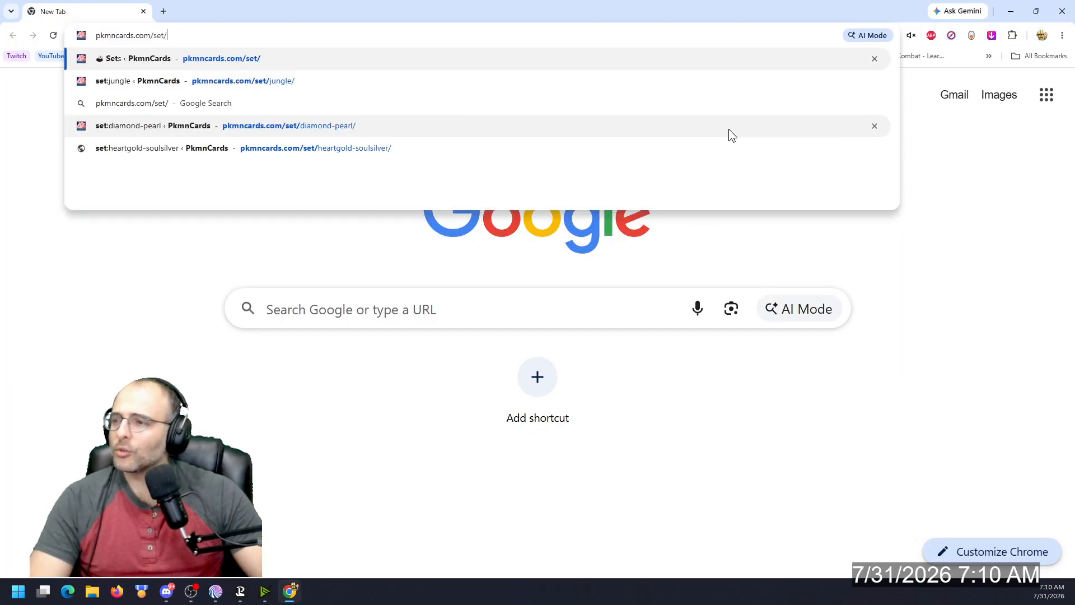
key(Return)
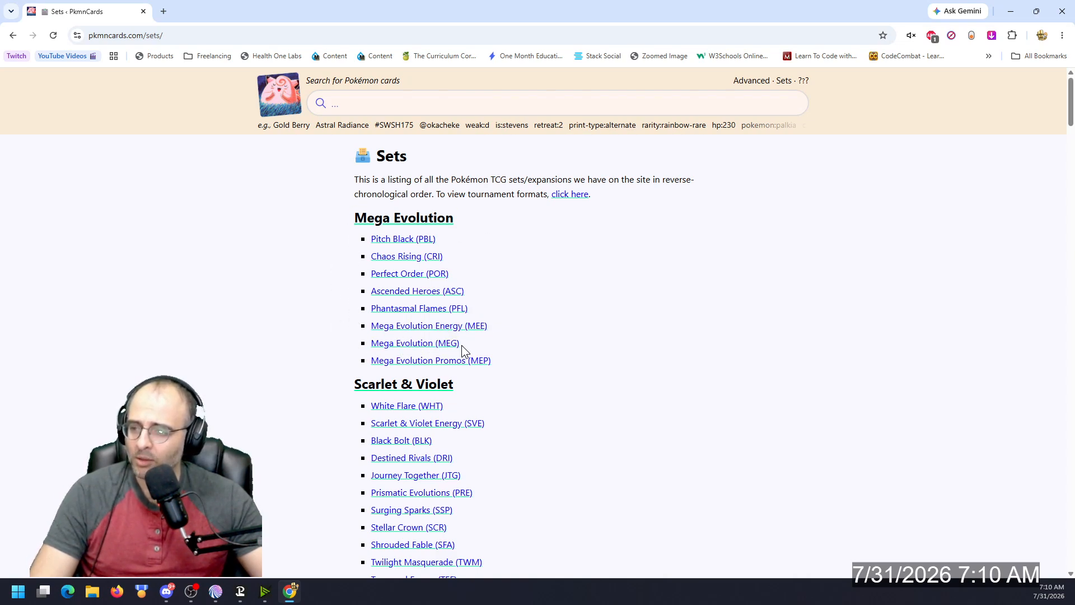
Step: Look through the Pokémon TCG sets listing and open the Mega Evolution (MEG) set
scroll(348, 341, down, 6)
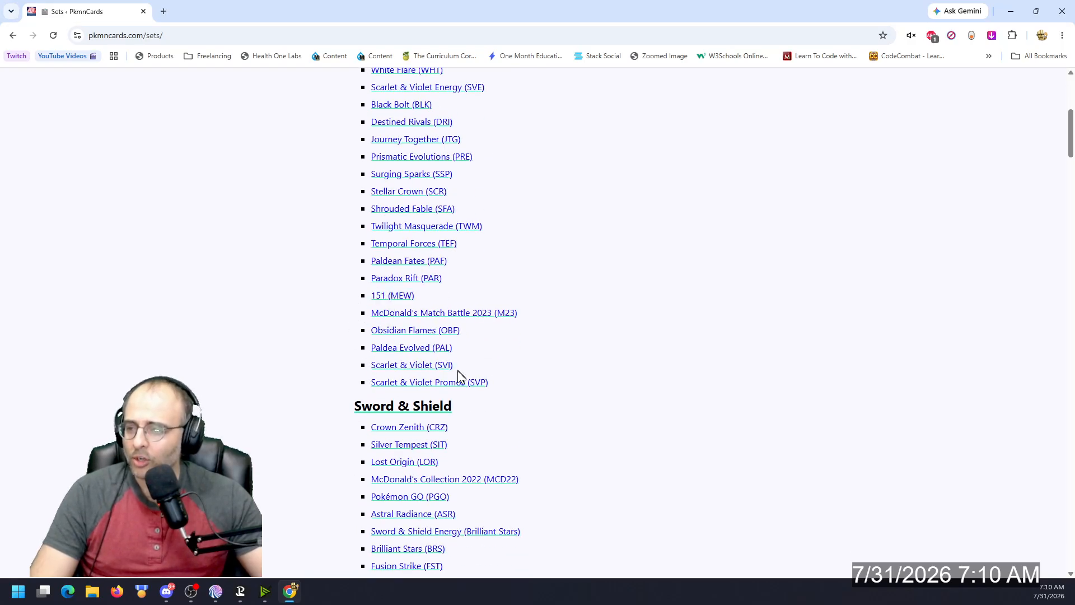
scroll(324, 364, down, 6)
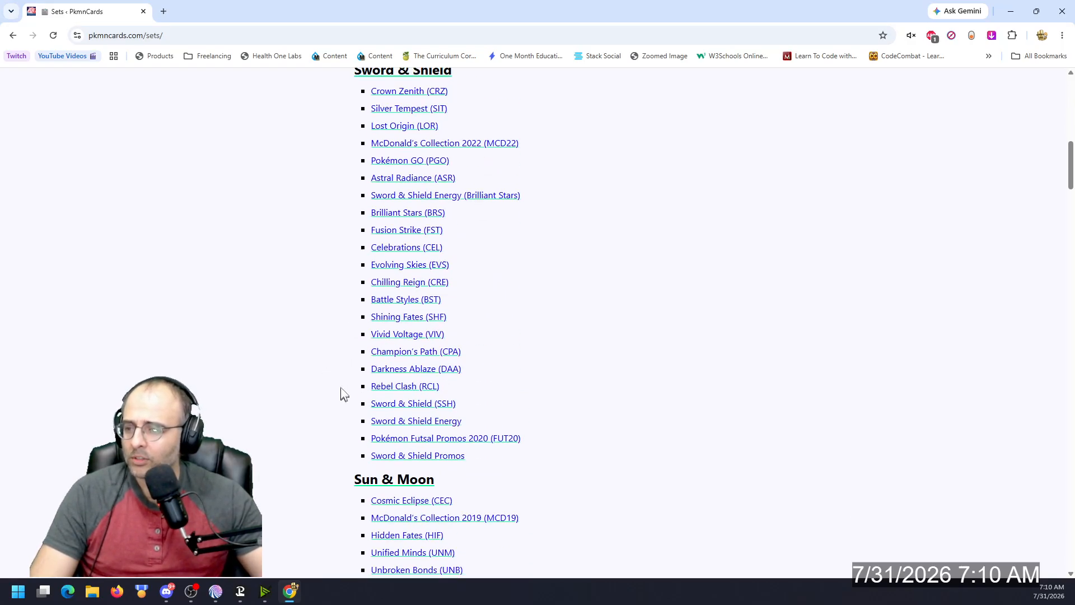
scroll(356, 420, down, 7)
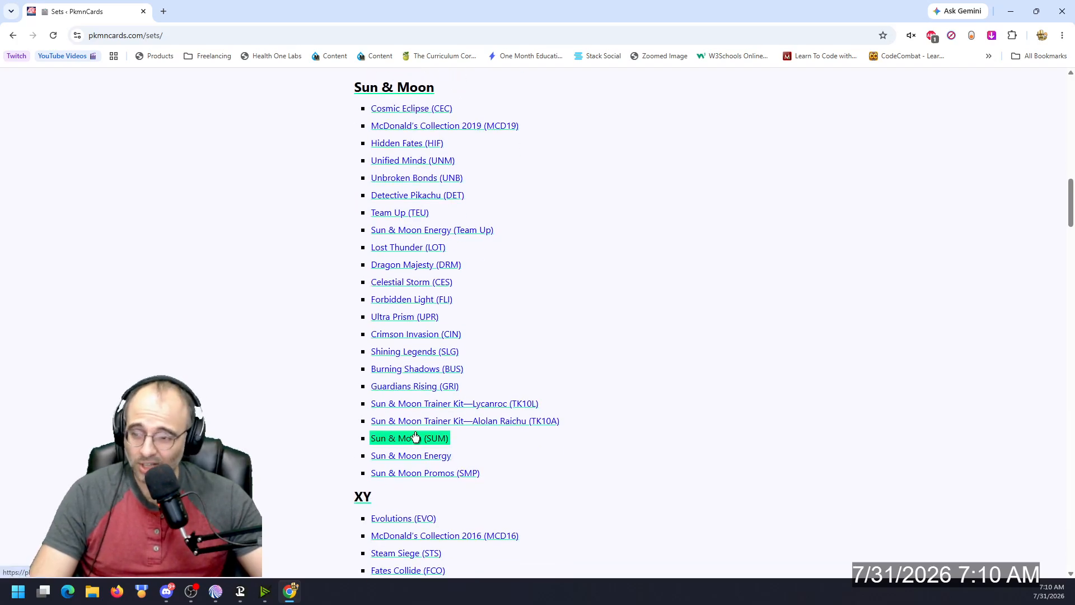
scroll(347, 403, up, 7)
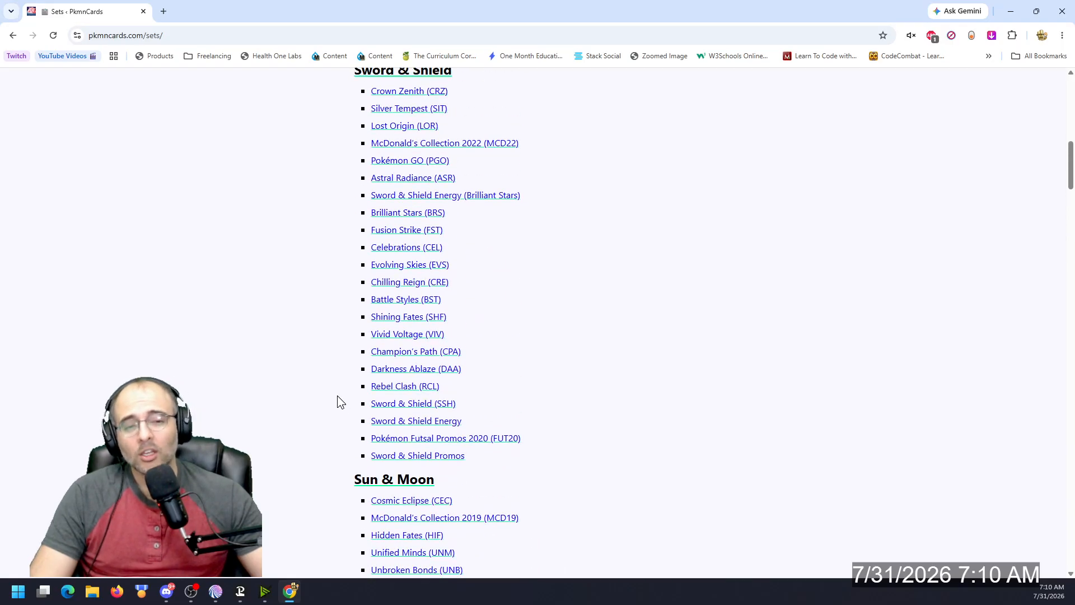
scroll(338, 396, up, 1)
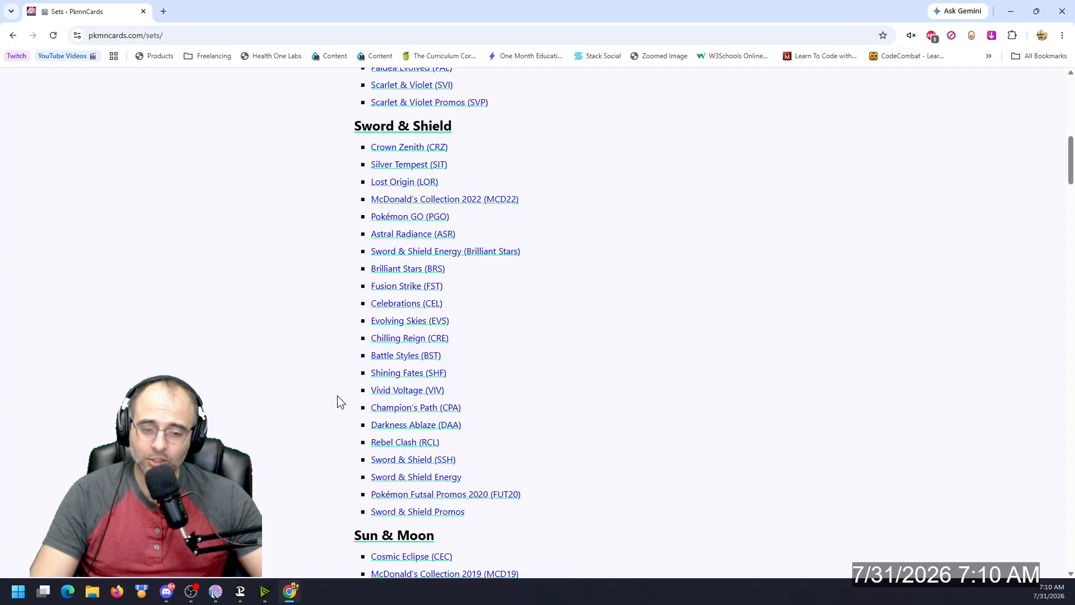
scroll(337, 396, up, 1)
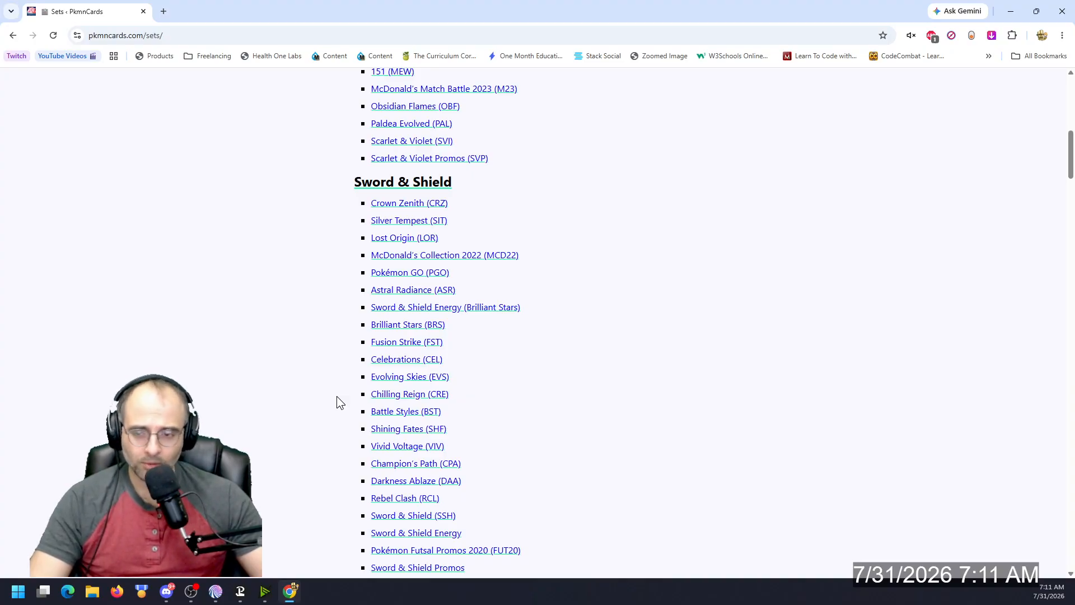
scroll(690, 328, up, 5)
scroll(687, 322, up, 5)
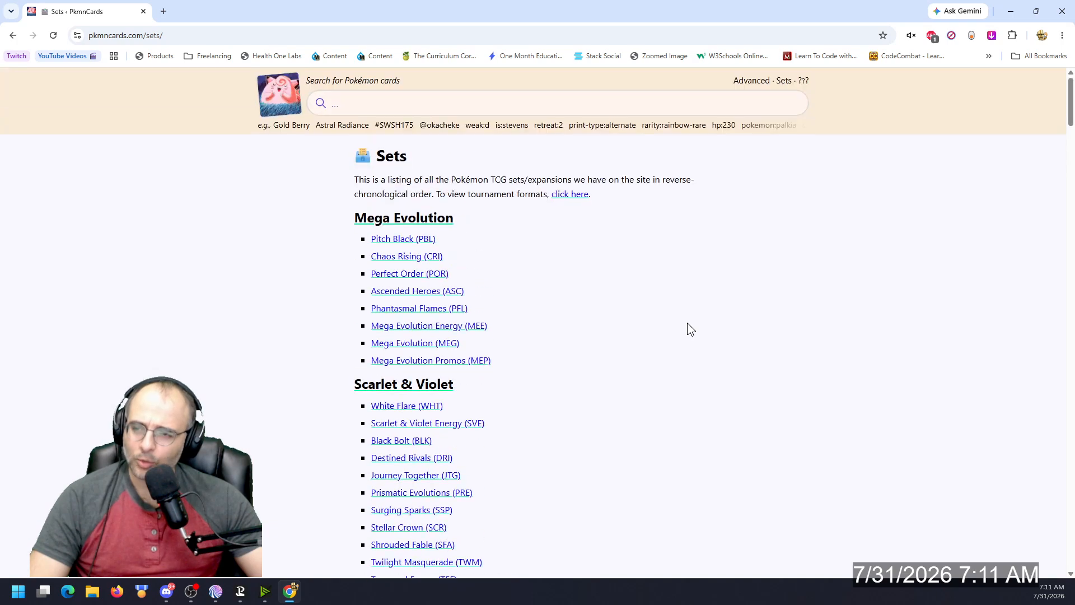
click(439, 347)
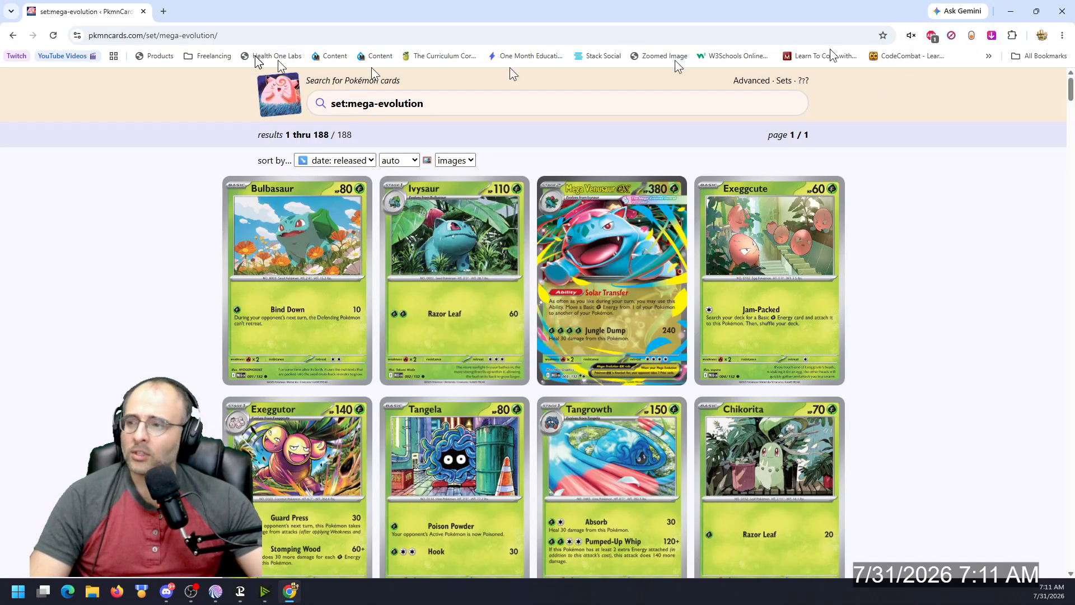
Step: Search in a new browser tab for an image downloader Chrome extension and open Imageye's Chrome Web Store page
click(164, 11)
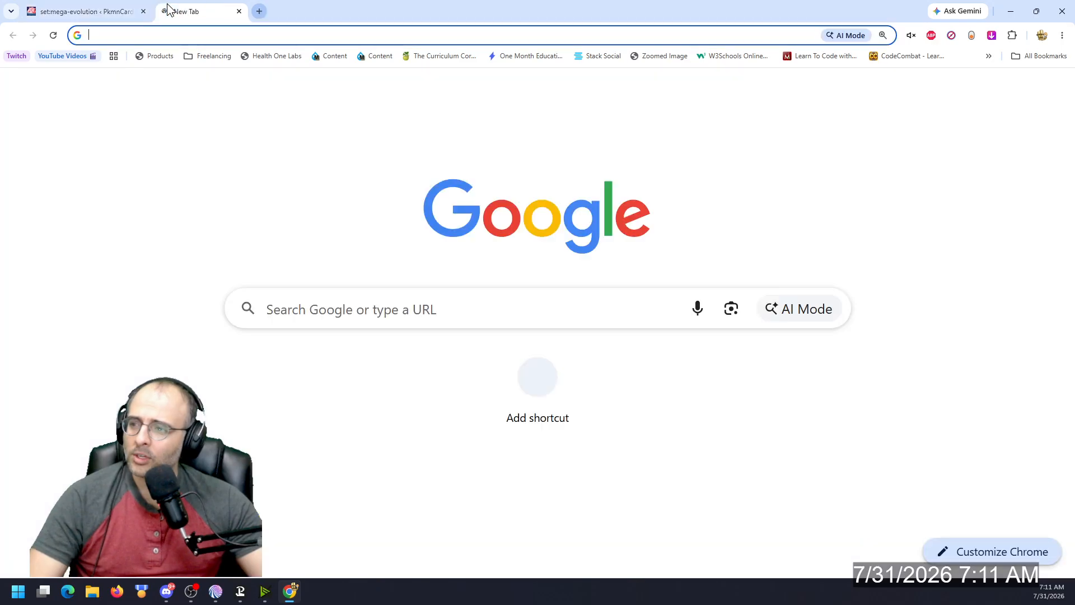
text(image downloa)
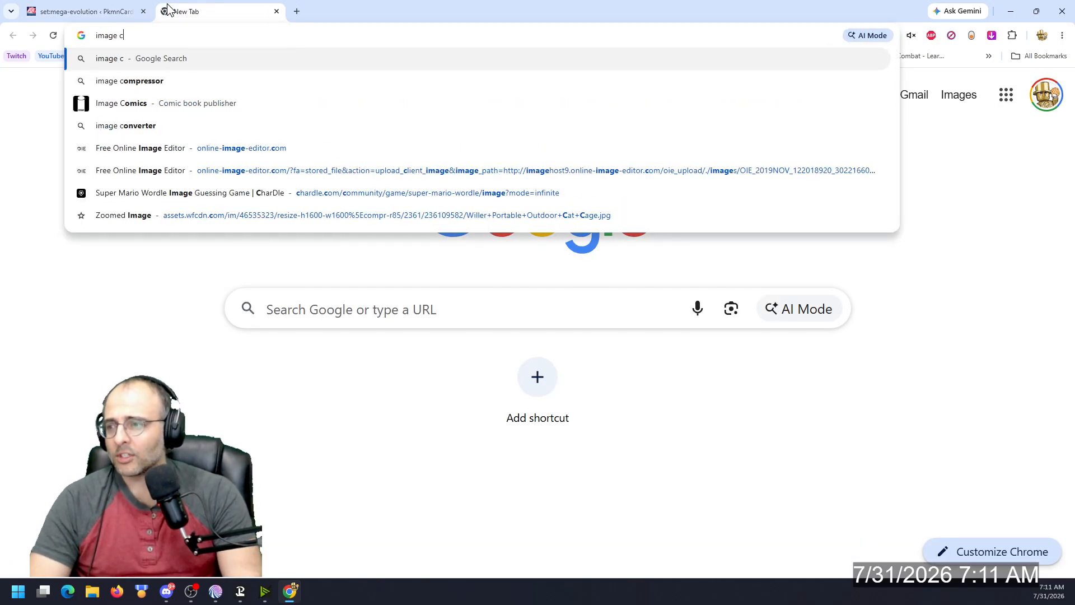
key(Return)
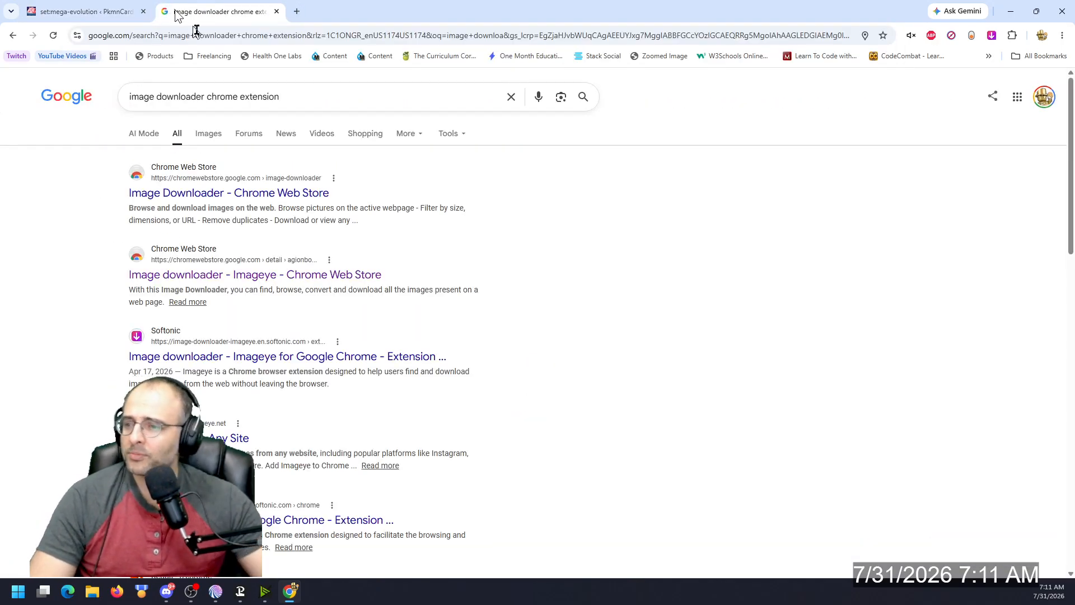
click(220, 275)
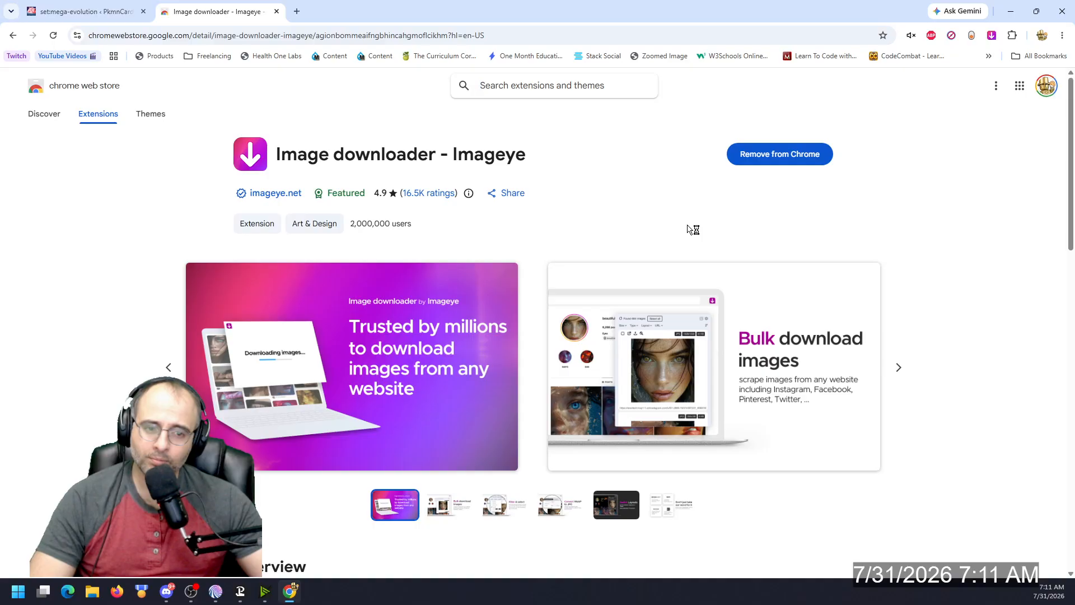
Step: Run the Imageye extension on the Mega Evolution set page and select all the images it finds
click(88, 12)
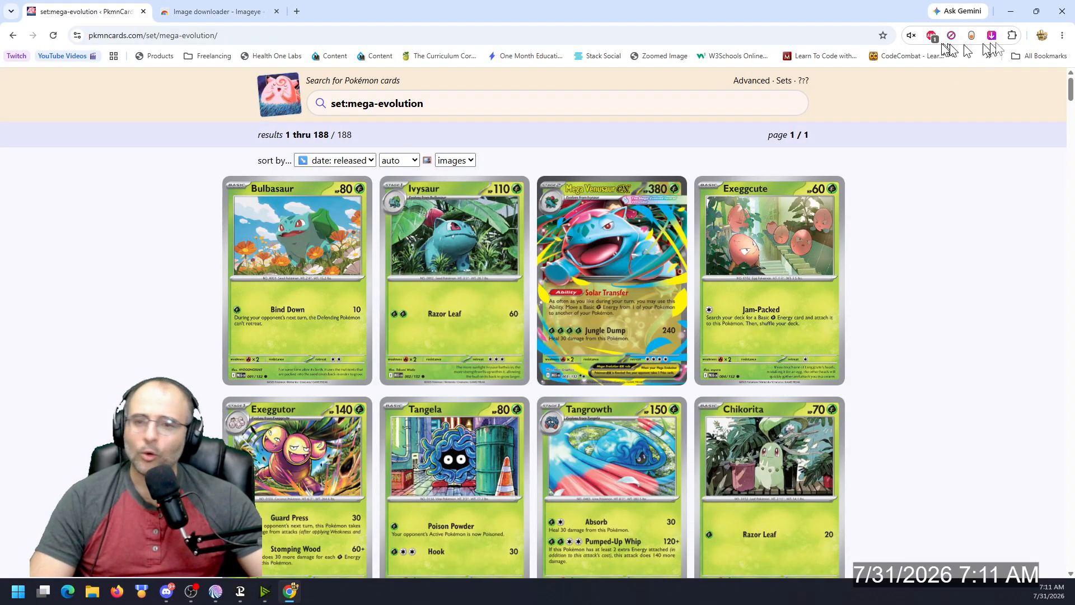
click(1013, 36)
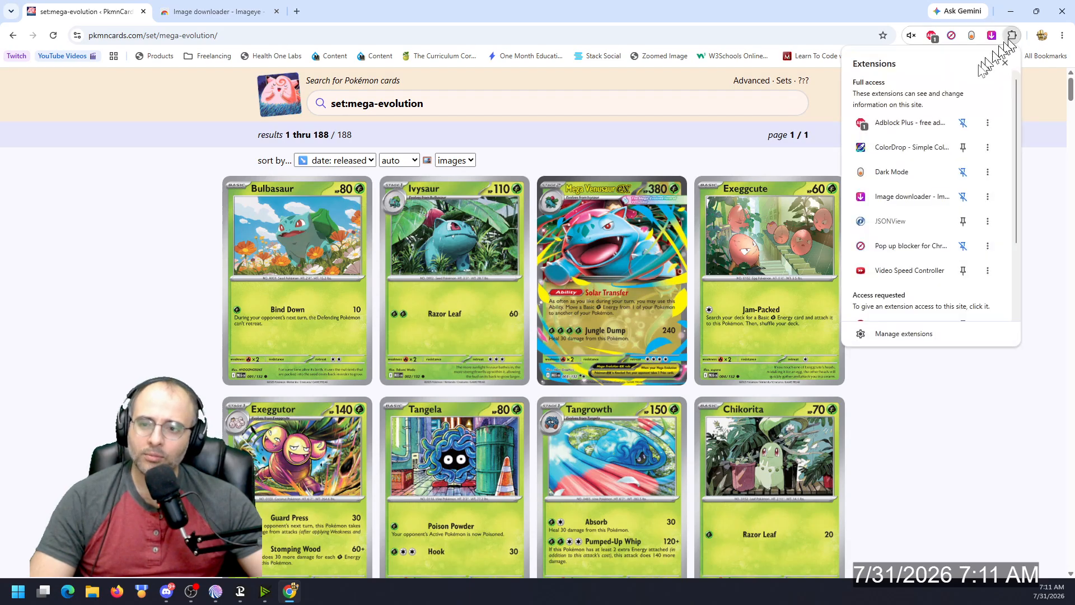
click(1040, 173)
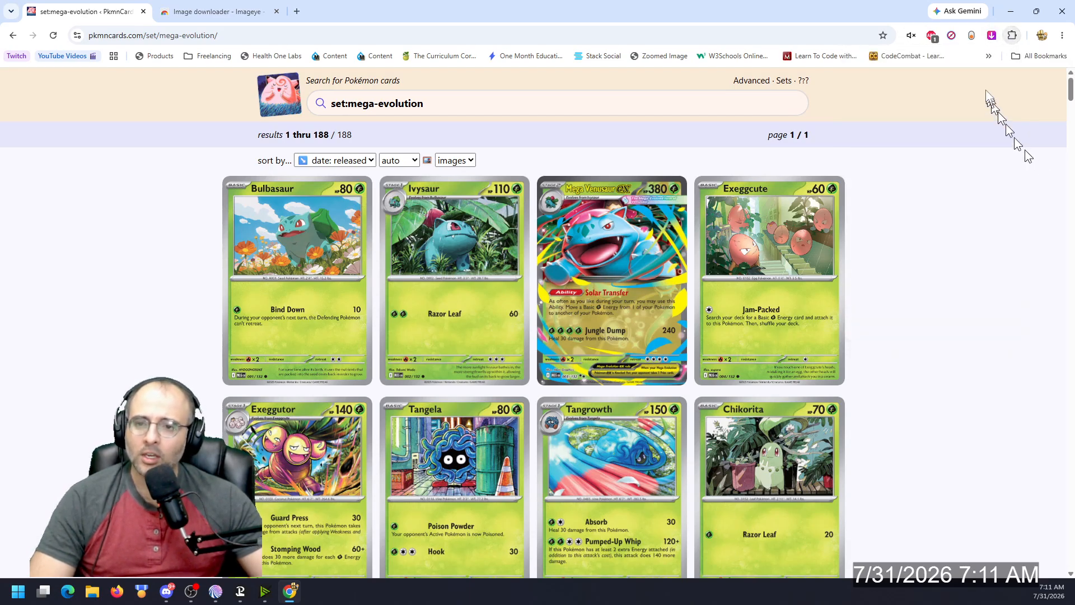
click(991, 36)
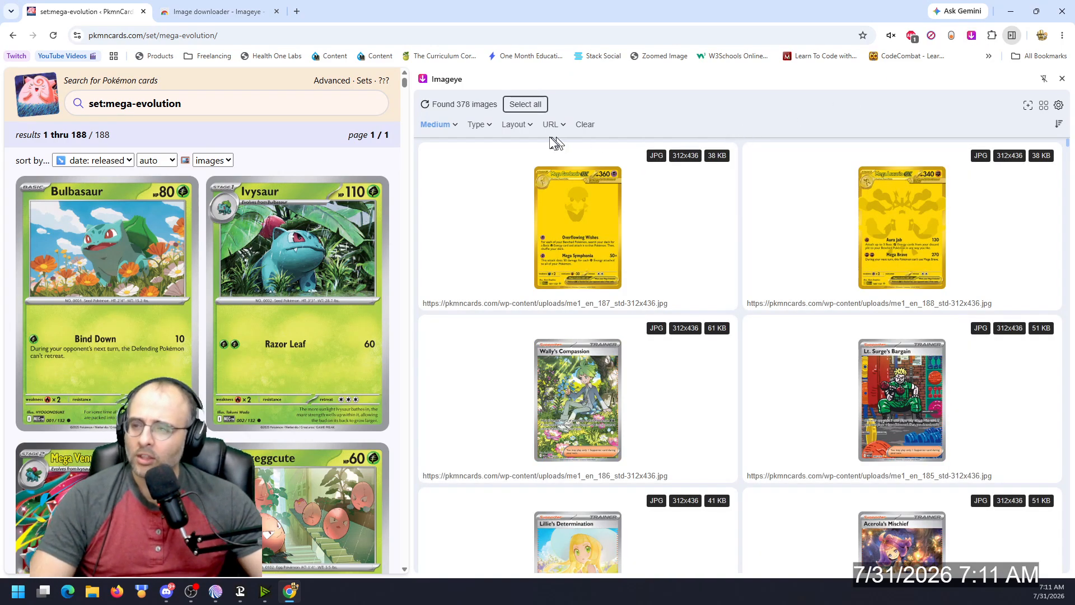
click(525, 105)
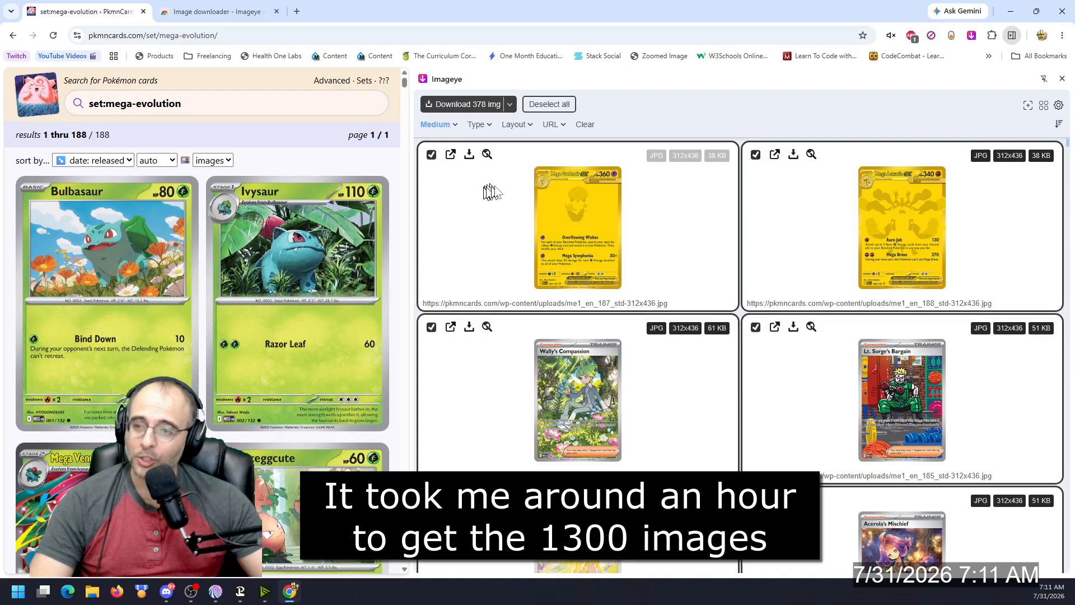
Step: Examine the selected images in Imageye, checking for smaller duplicates and pictures that are not cards
scroll(617, 192, down, 2)
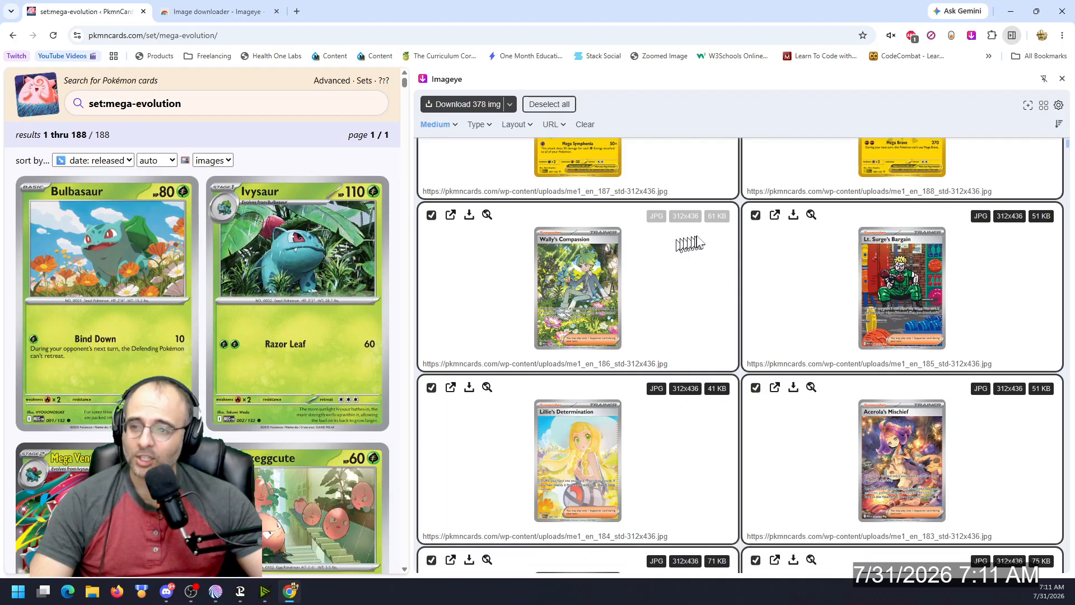
scroll(688, 246, down, 20)
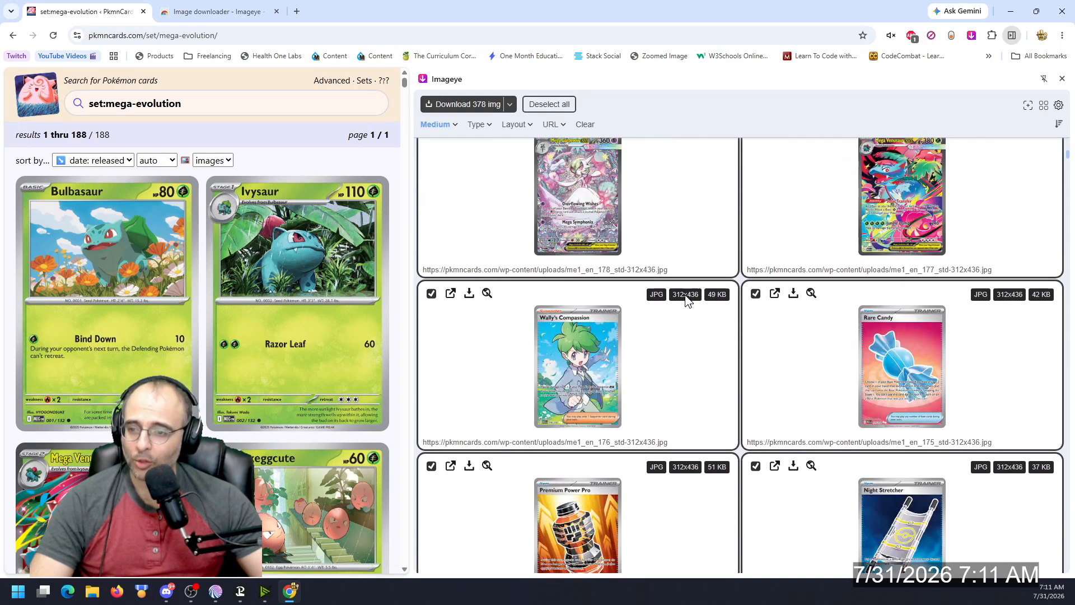
scroll(688, 288, down, 20)
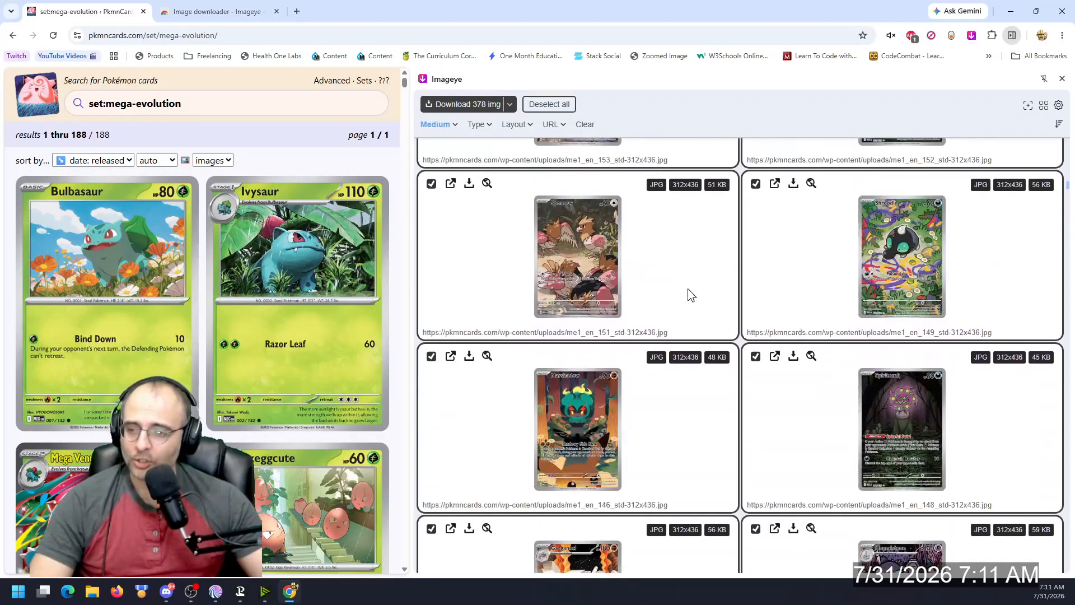
scroll(692, 292, down, 20)
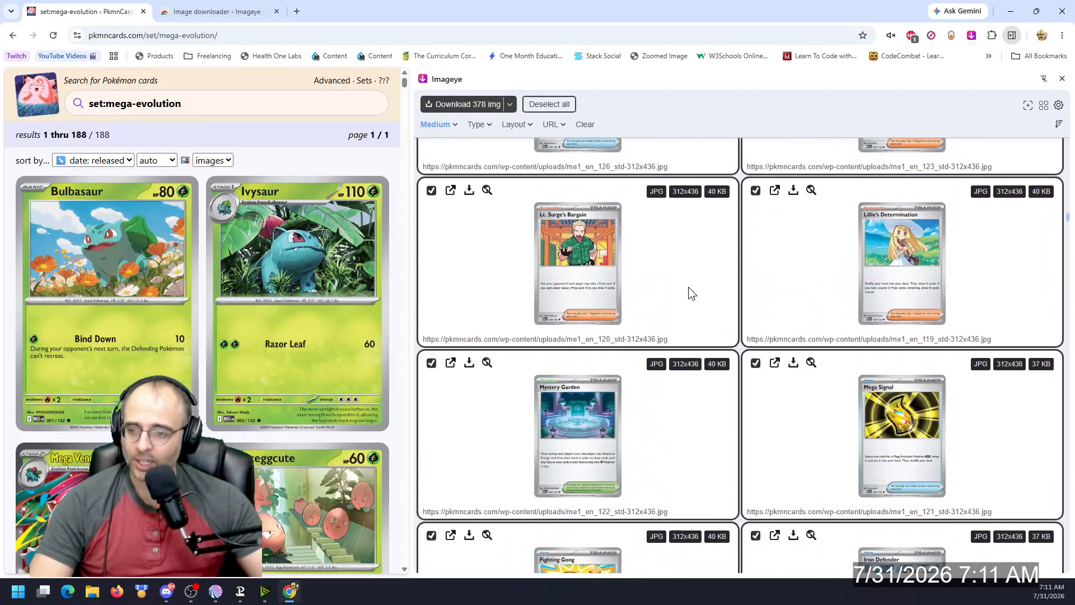
scroll(692, 294, down, 20)
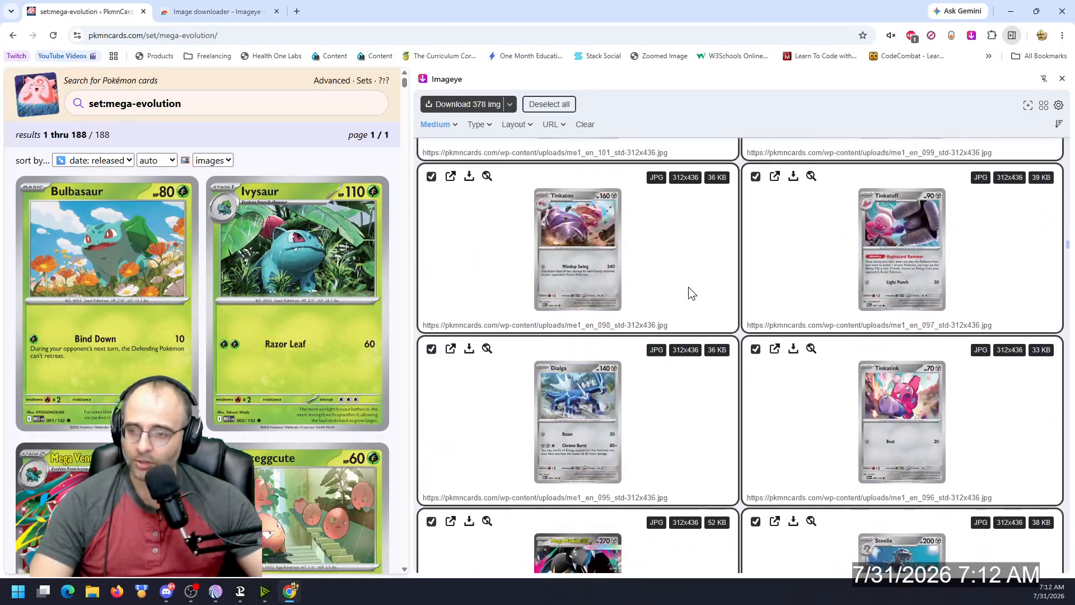
scroll(689, 288, down, 20)
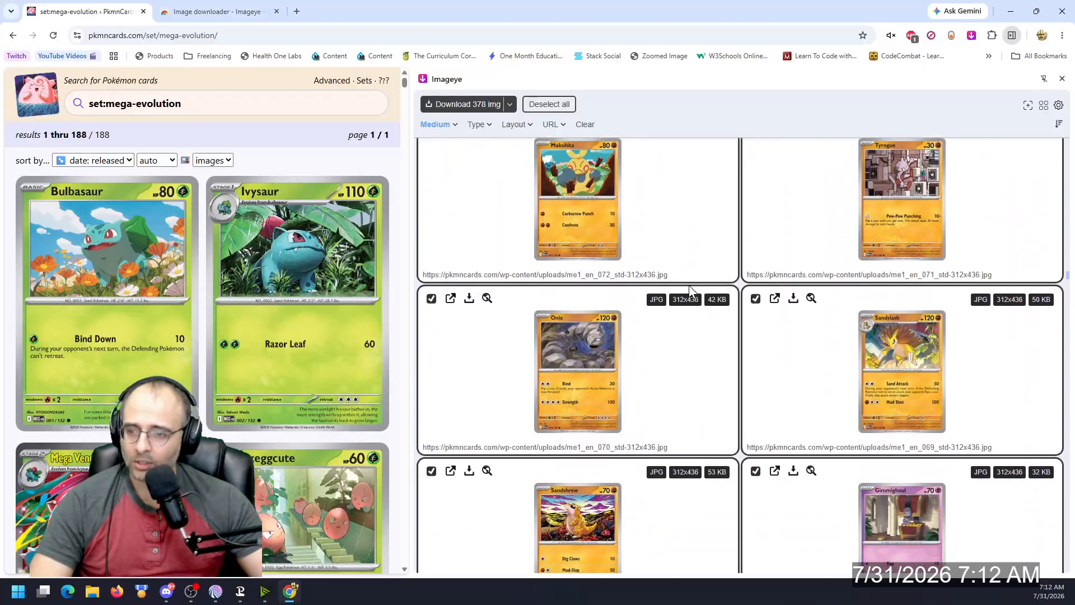
scroll(689, 287, down, 20)
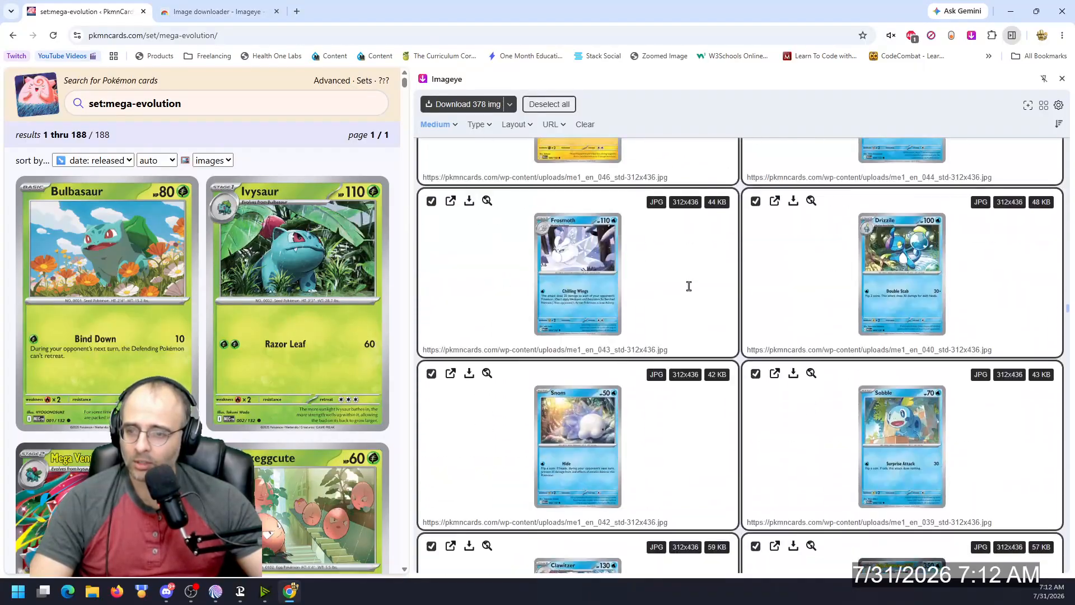
scroll(688, 286, down, 20)
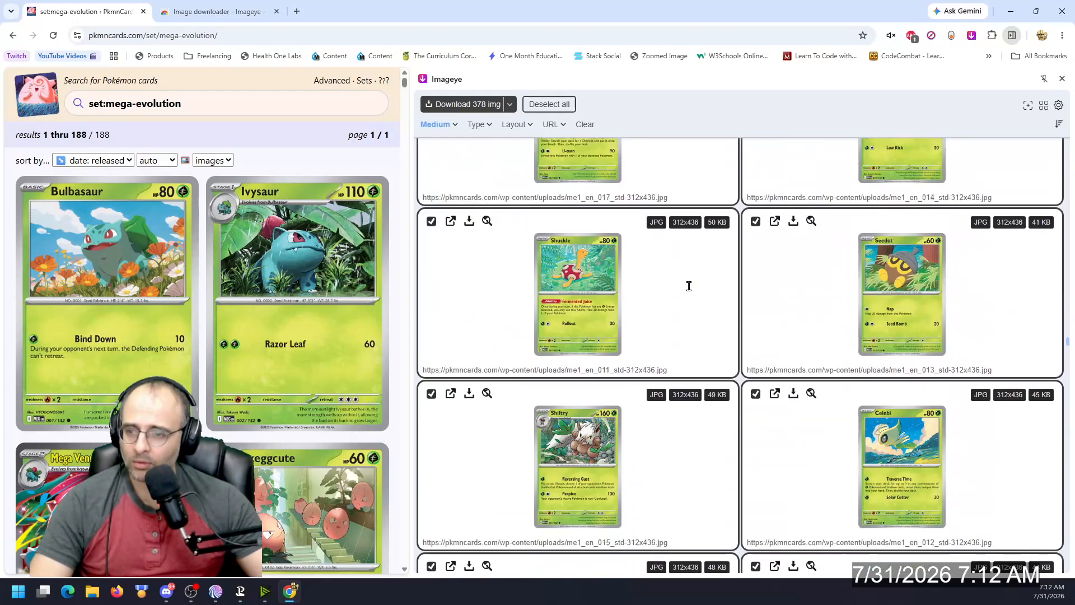
scroll(650, 286, up, 5)
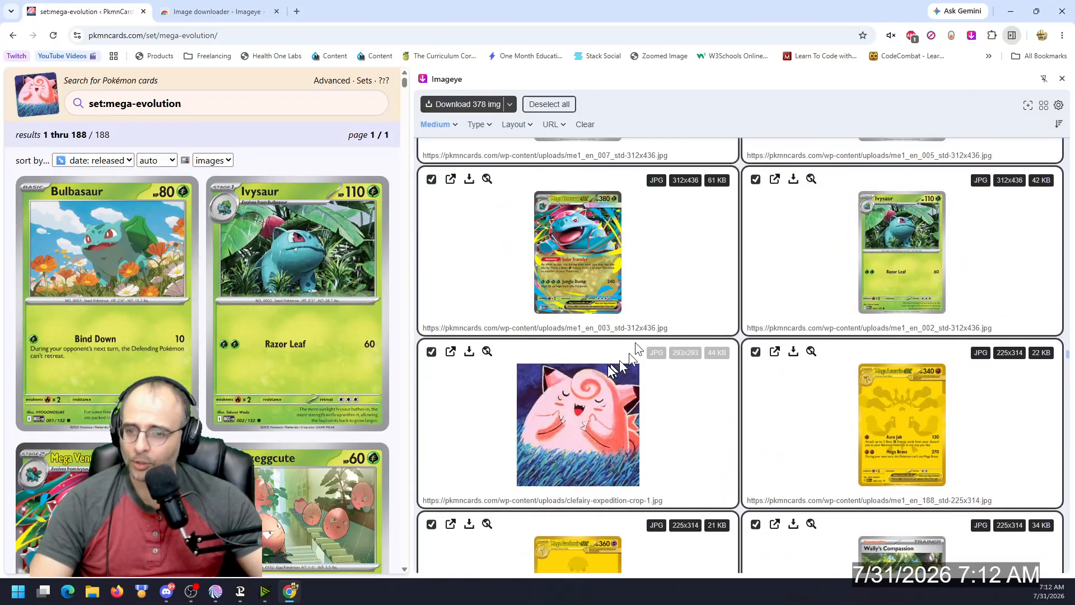
scroll(809, 330, down, 2)
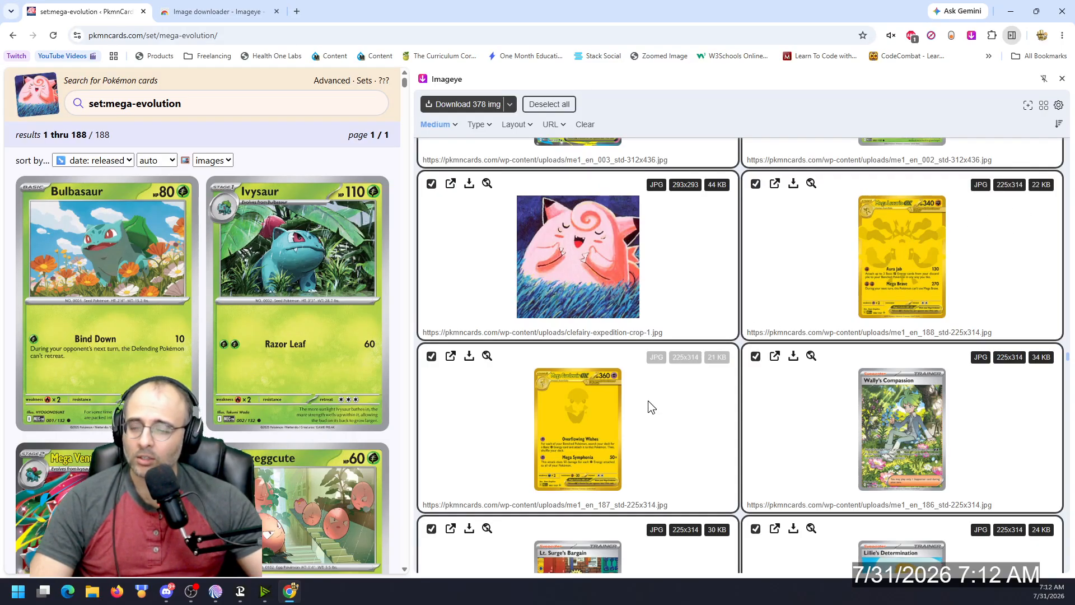
Step: Review Imageye's layout and file type filters and its JPG to PNG conversion preference, closing the preferences without changes
click(520, 125)
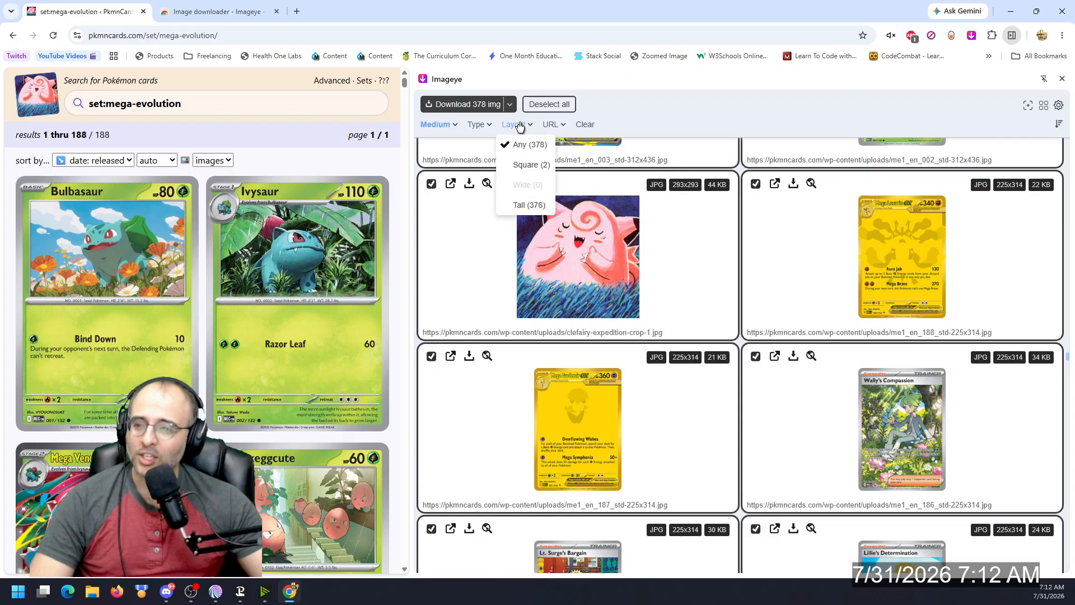
mouse_move(476, 128)
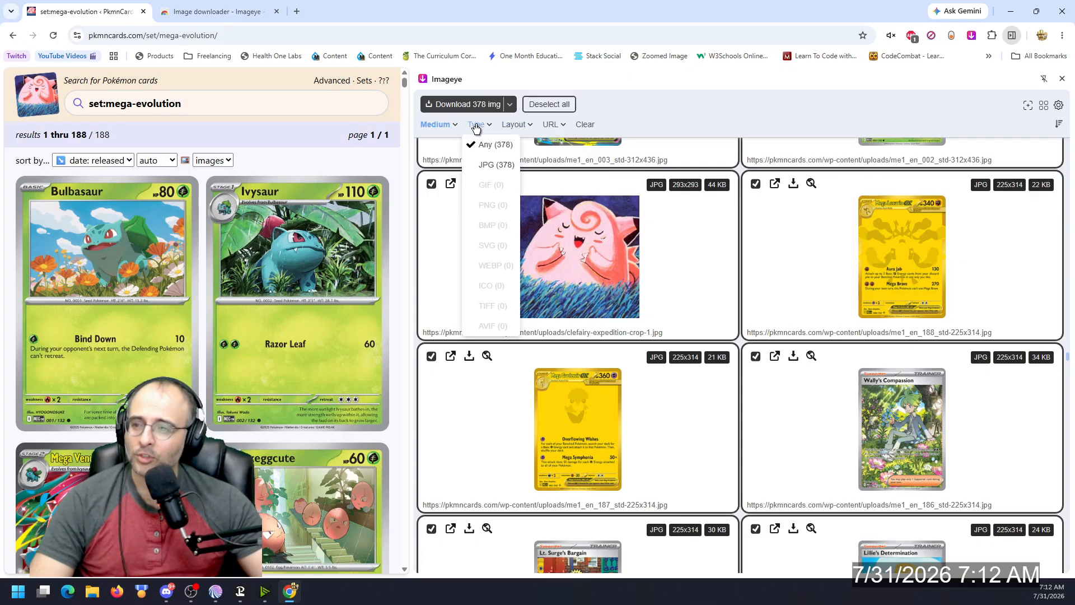
click(1059, 106)
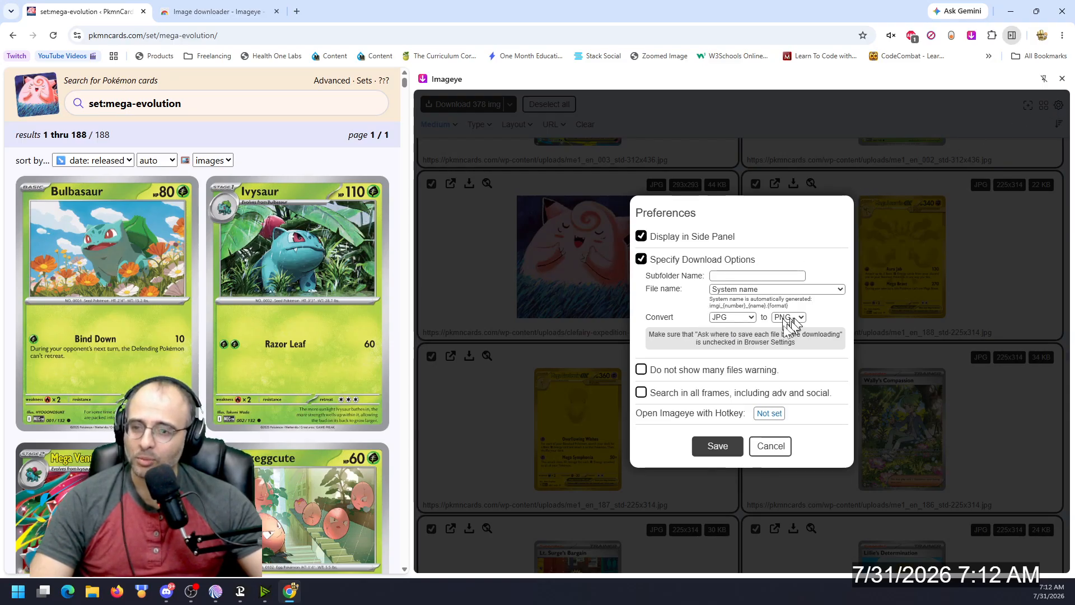
click(771, 446)
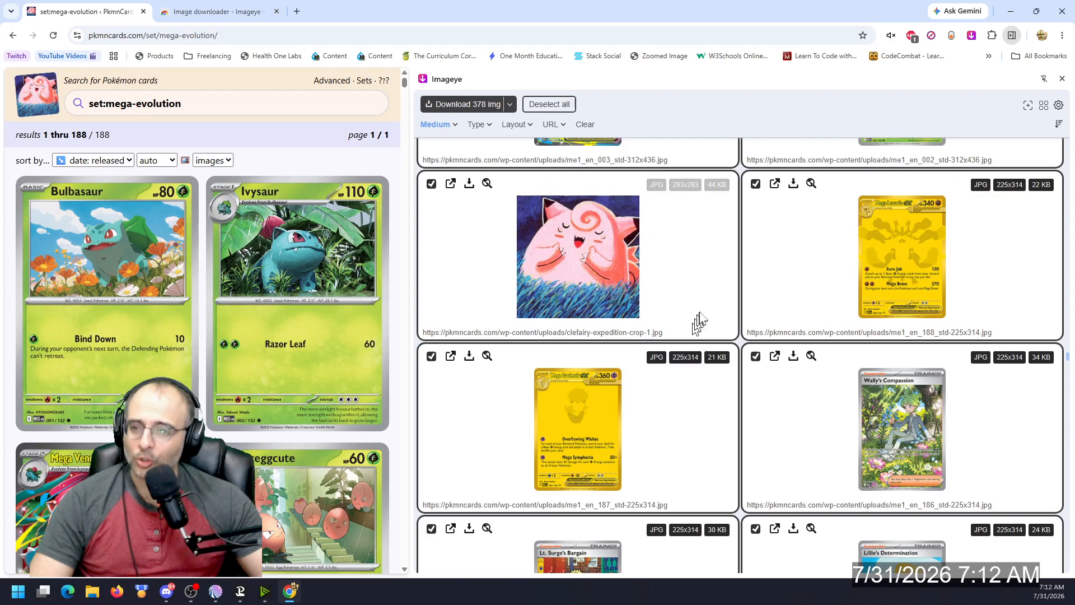
click(488, 105)
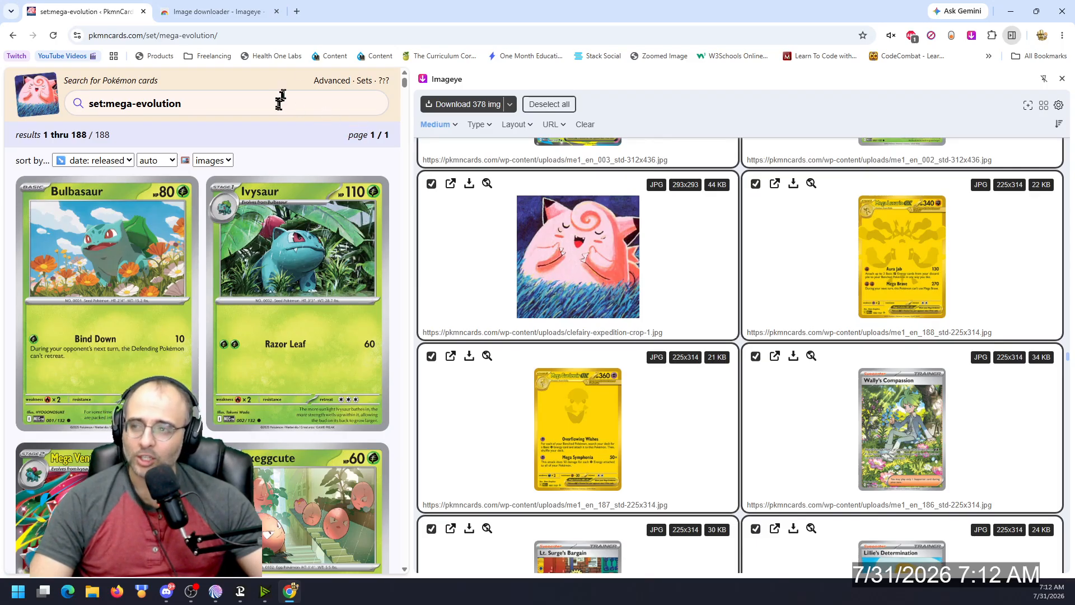
Step: Search for 7zip in a new browser tab and open the 7-Zip download page
click(297, 12)
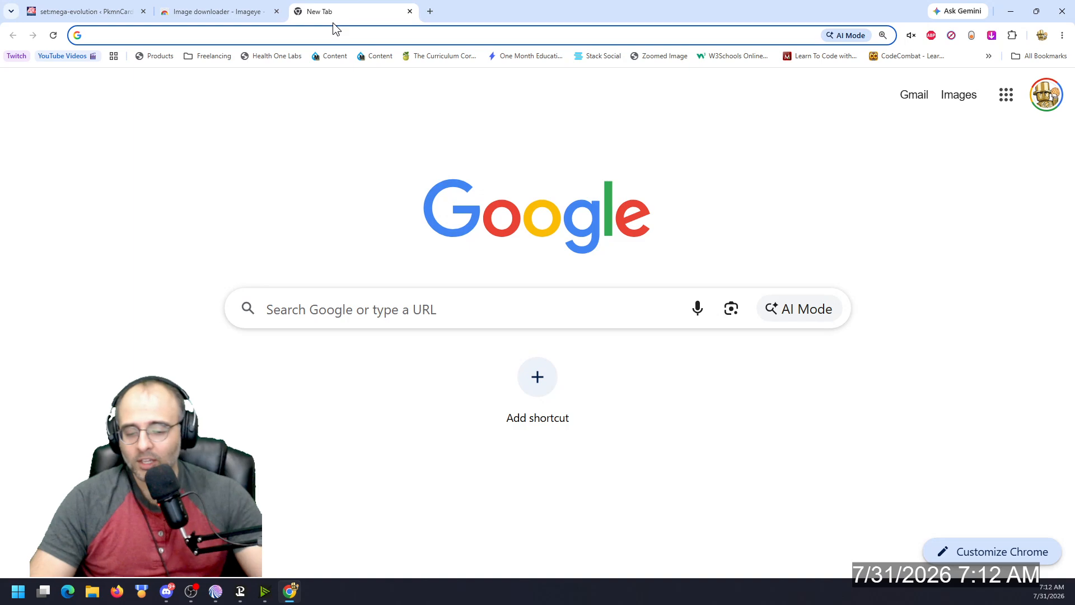
text(7zip)
key(Return)
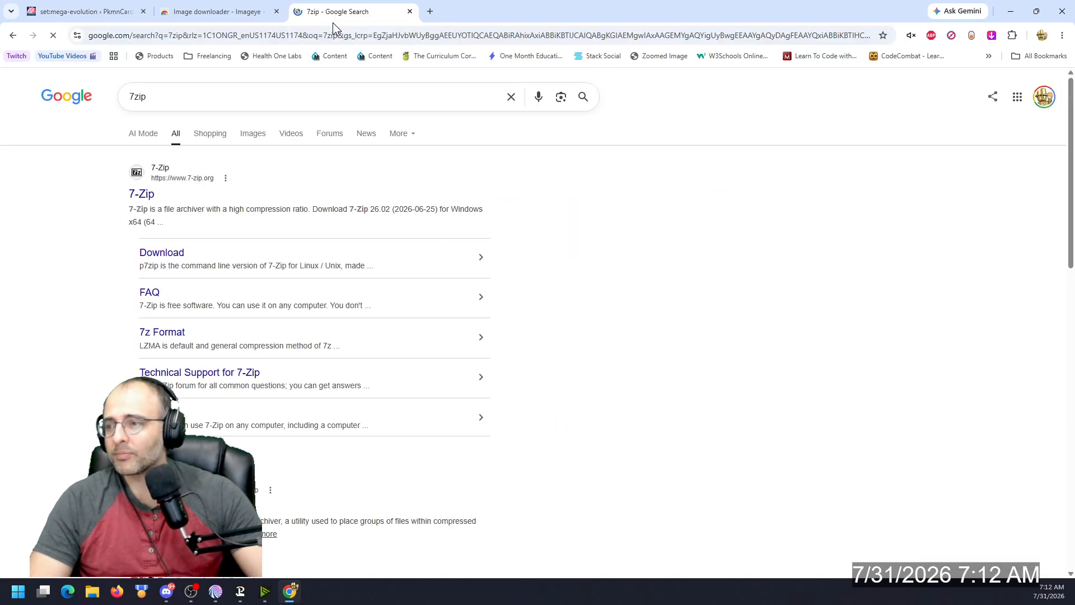
click(164, 239)
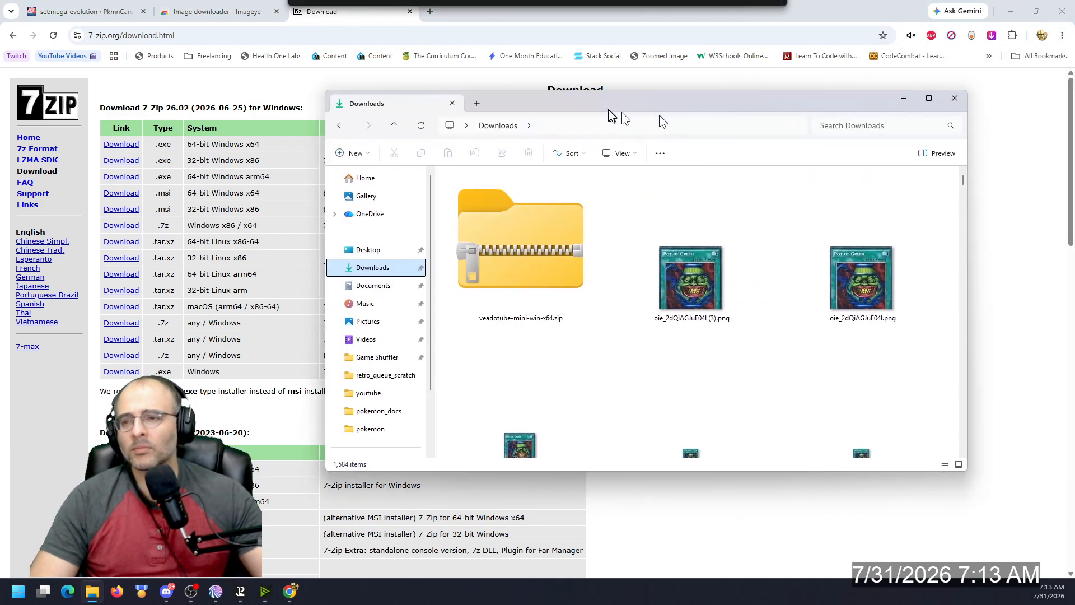
Step: Find the set_mega-evolution zip in a maximized Downloads window and view its 7-Zip extraction options without extracting
double_click(620, 99)
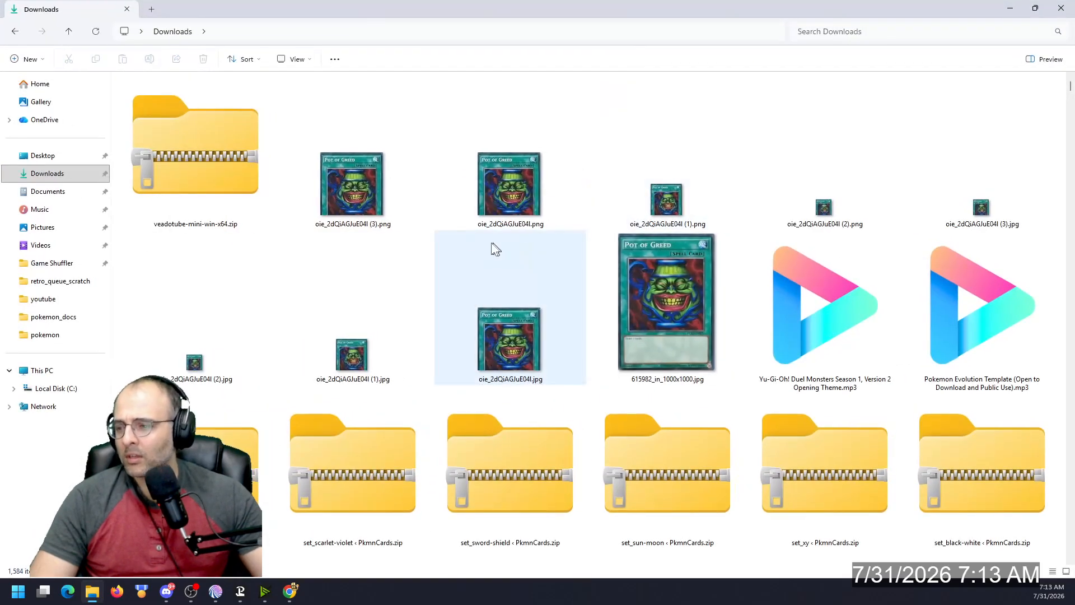
scroll(370, 288, down, 8)
scroll(297, 288, up, 5)
right_click(213, 180)
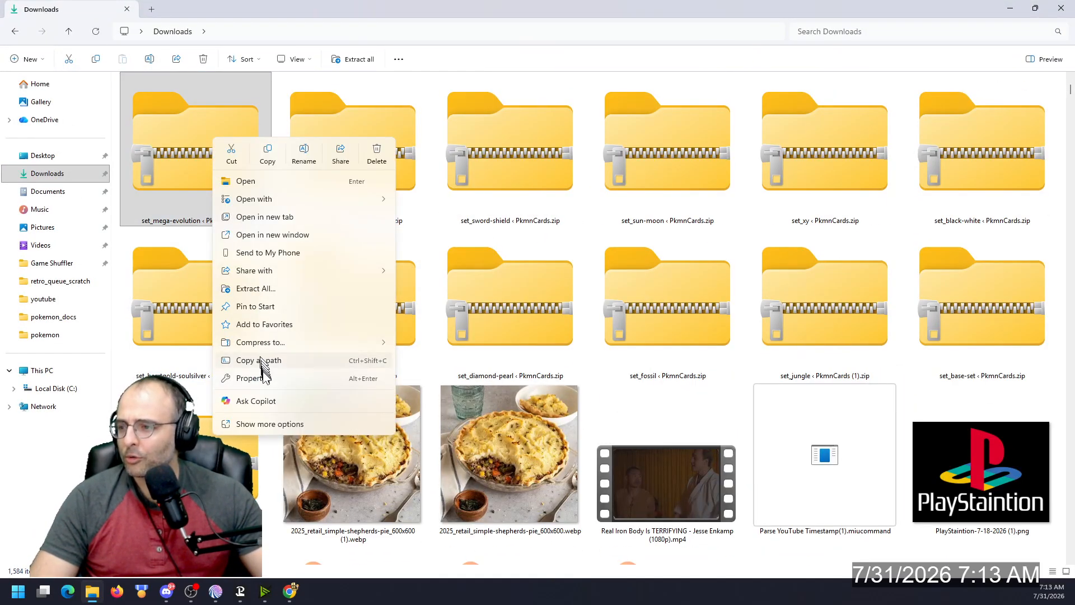
click(284, 423)
mouse_move(269, 271)
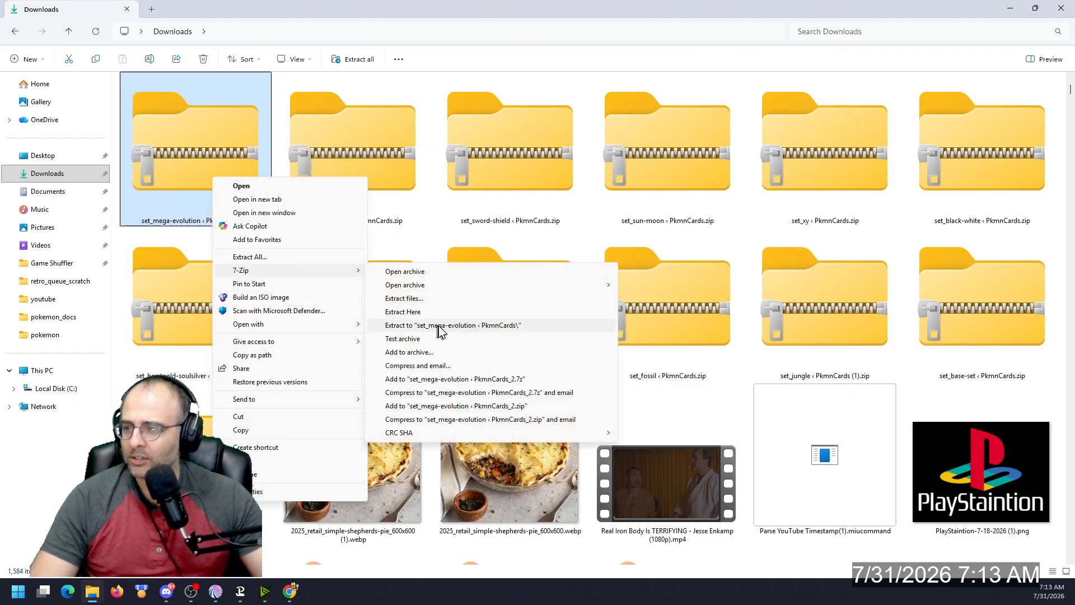
click(529, 206)
scroll(381, 211, up, 2)
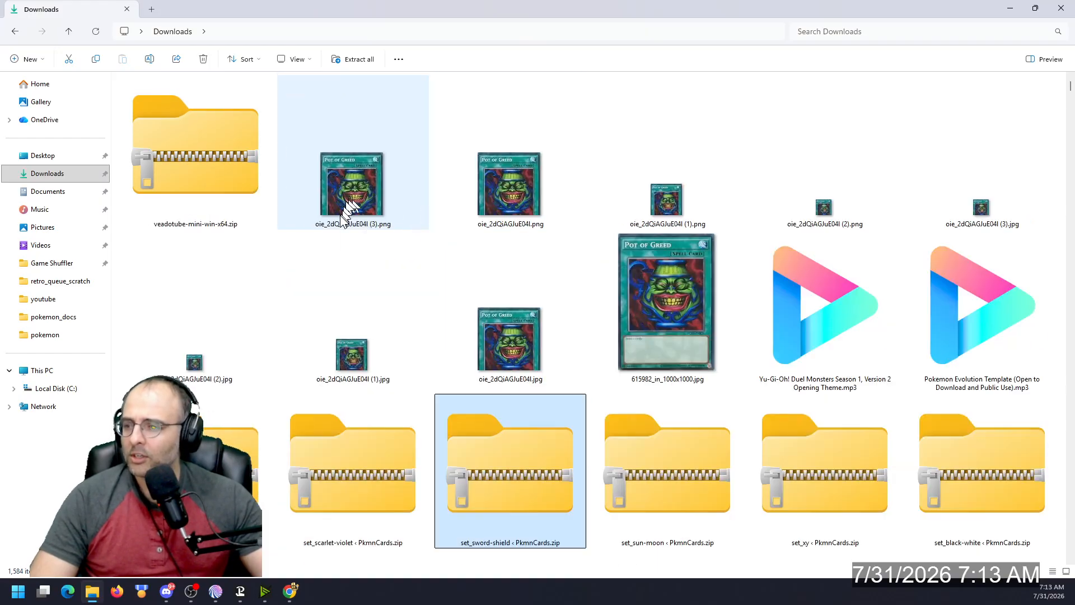
Step: Open the set_mega-evolution PkmnCards zip archive in the Downloads folder
click(227, 201)
key(m)
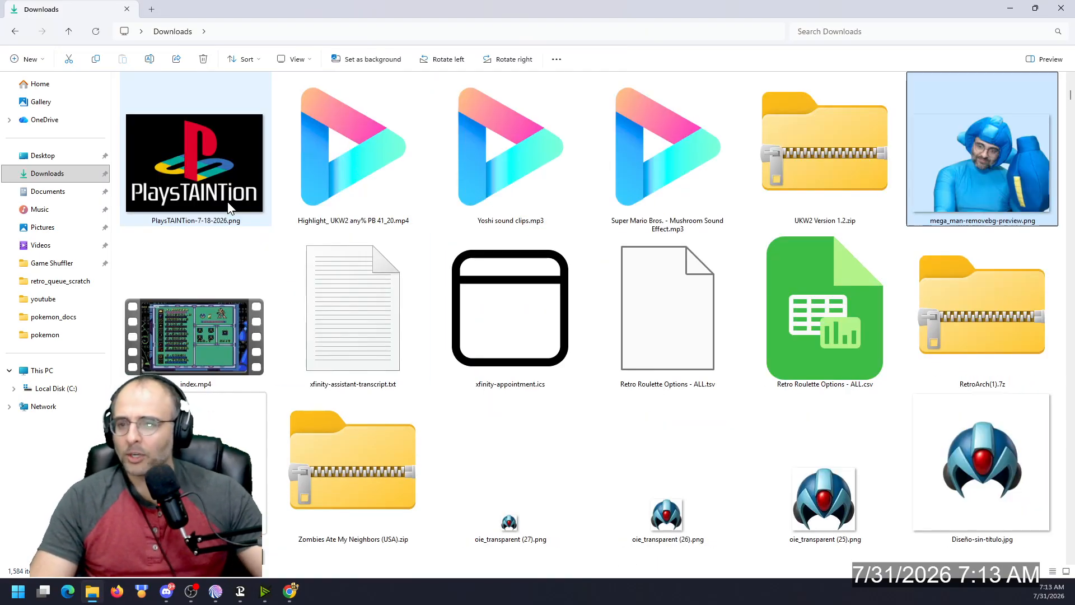
scroll(364, 252, up, 3)
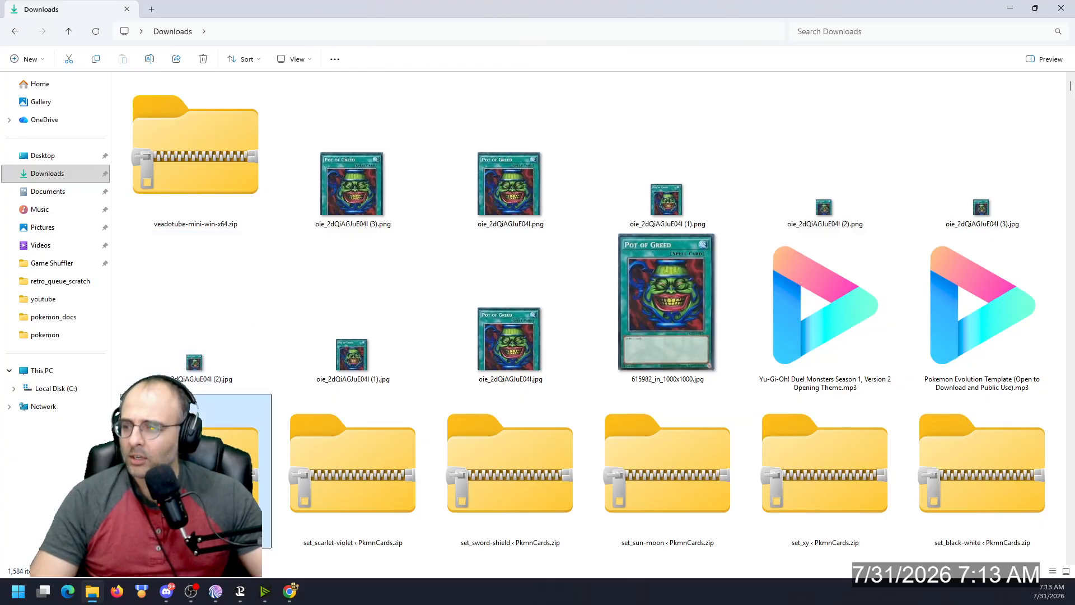
double_click(227, 417)
Step: Select all the card images inside the Mega Evolution archive and decline opening the blocked files
click(147, 102)
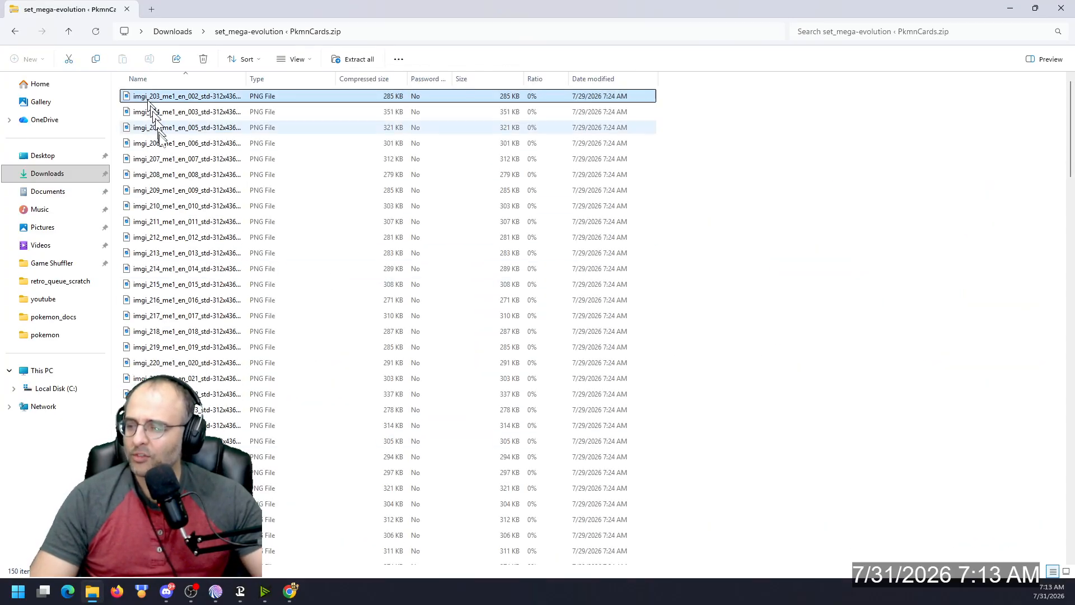
drag(745, 88, 109, 572)
scroll(342, 321, down, 11)
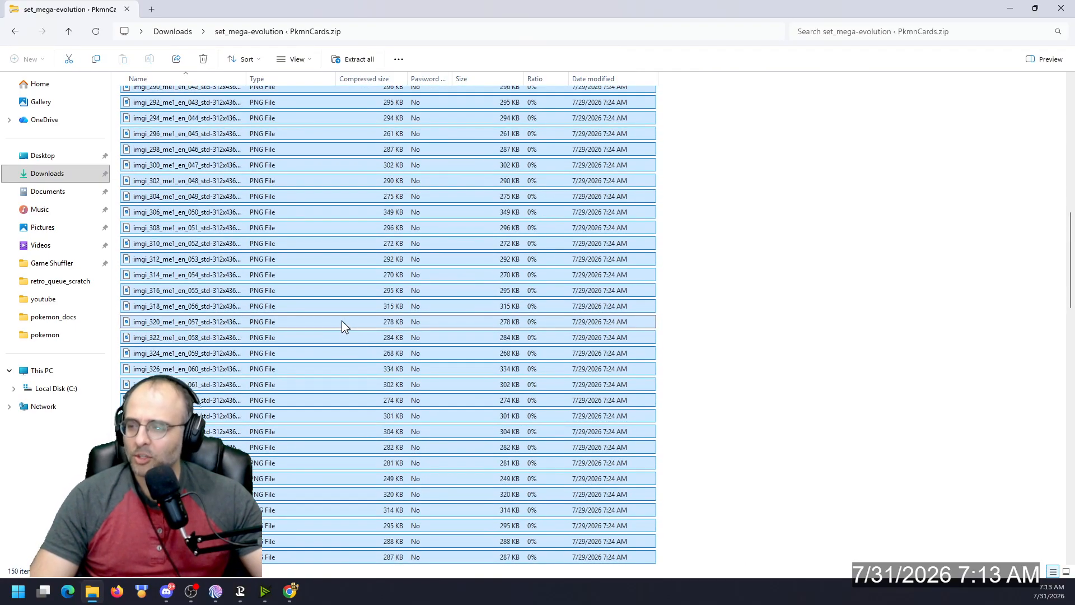
drag(342, 320, 180, 296)
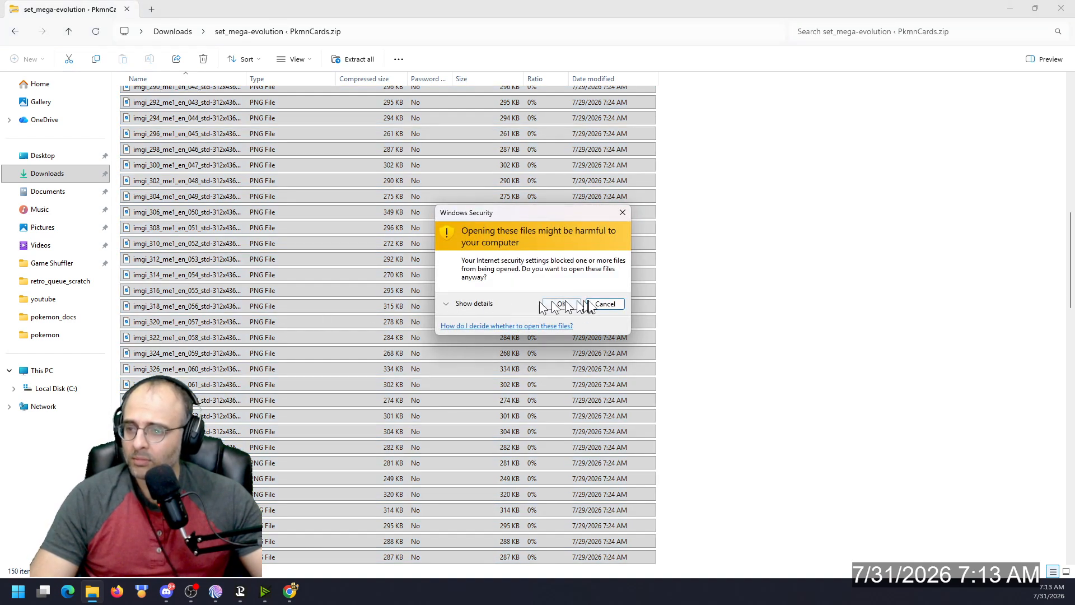
click(608, 305)
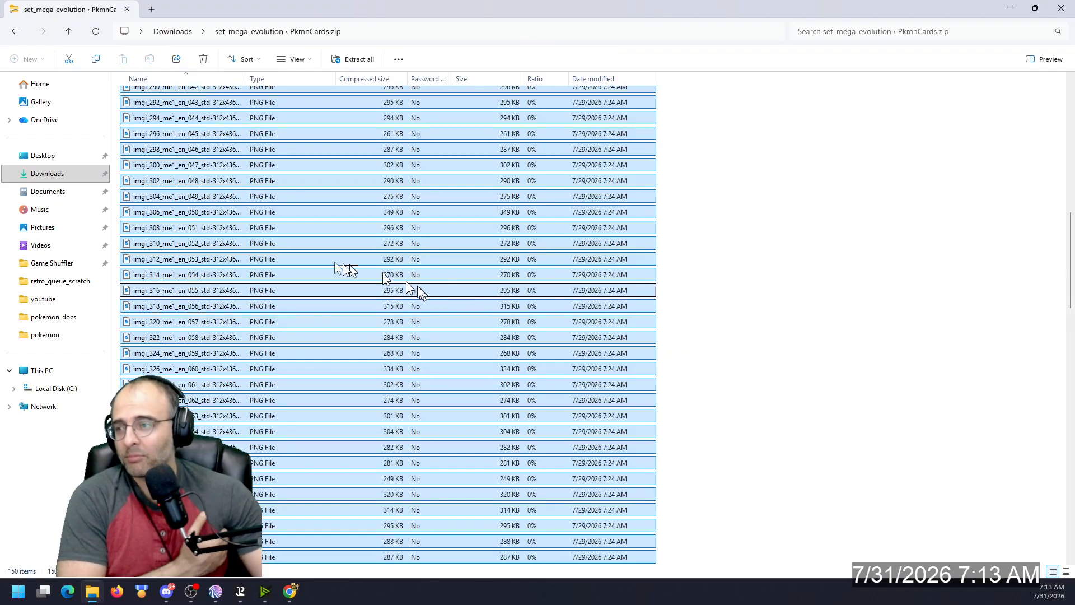
Step: Open a second File Explorer window at C:\MixItUp and check the contents of its Assets folder
key(super+e)
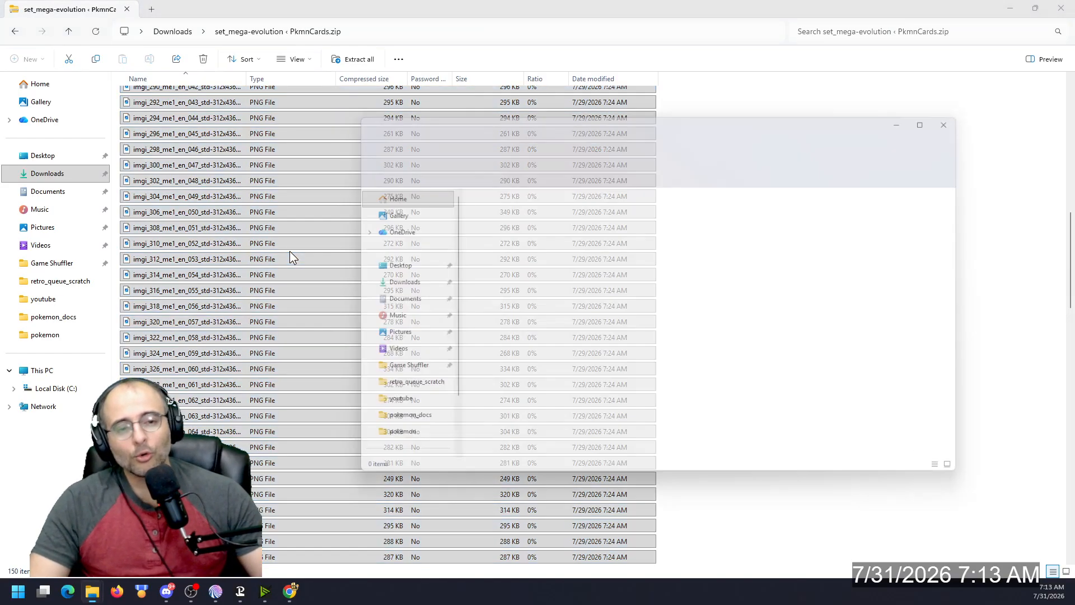
double_click(600, 113)
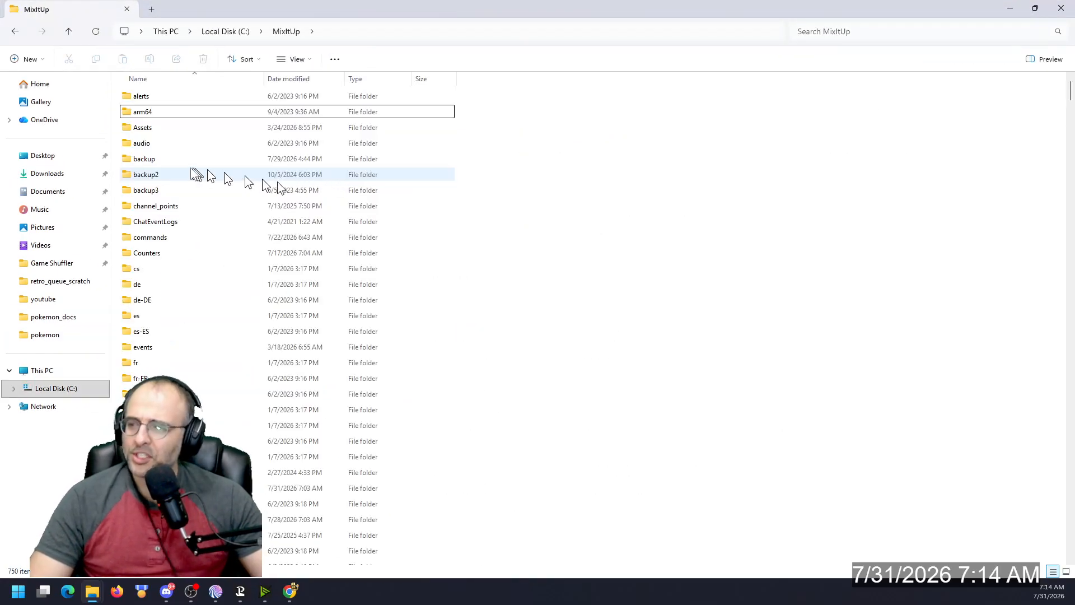
double_click(183, 129)
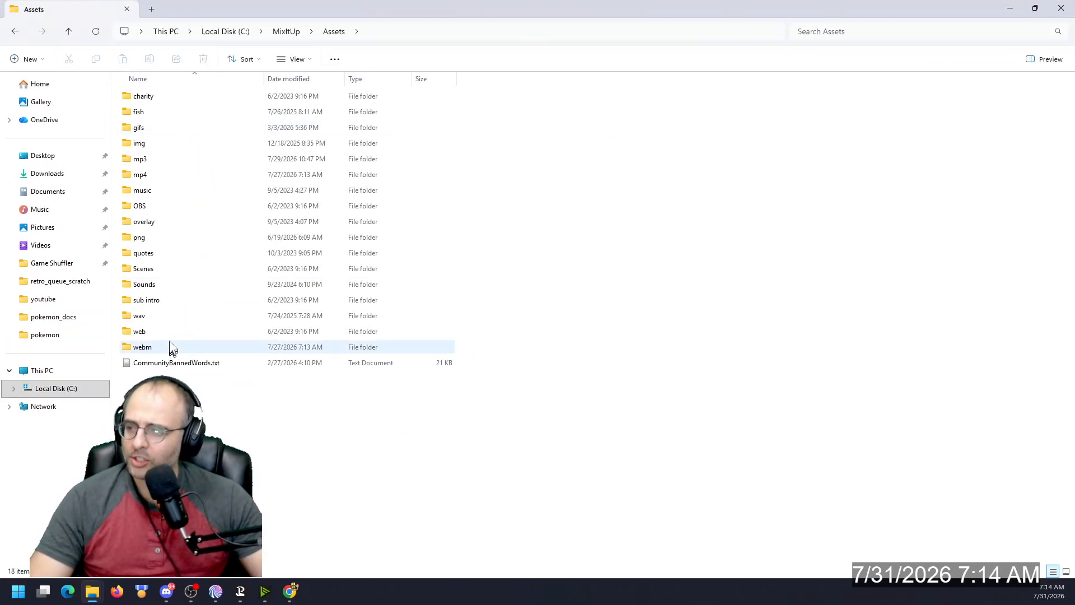
click(70, 33)
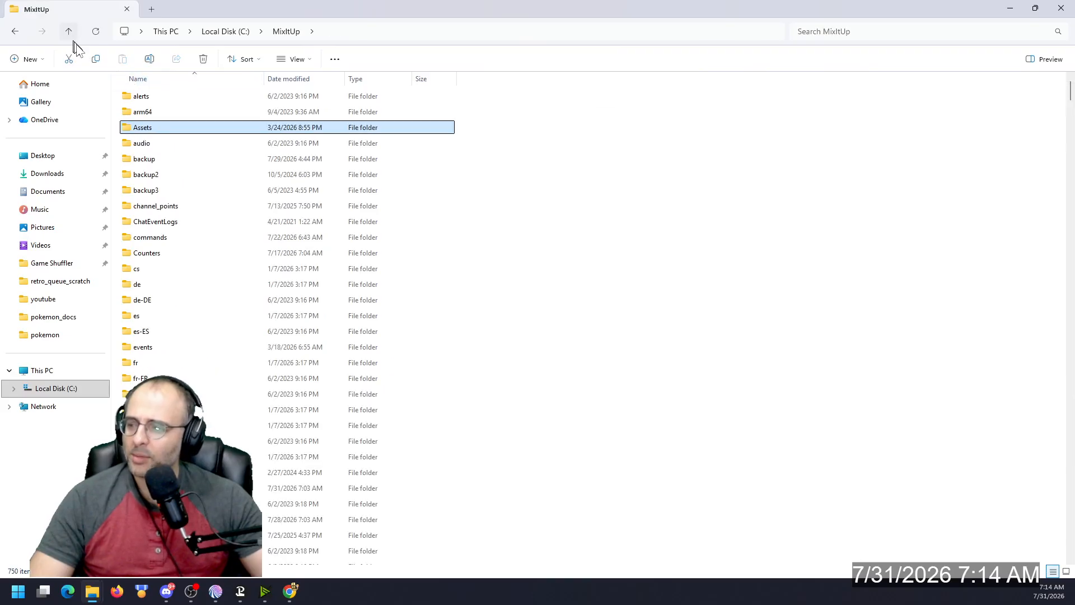
Step: Open the pokemon folder inside MixItUp's miu docs folder
click(161, 219)
key(m)
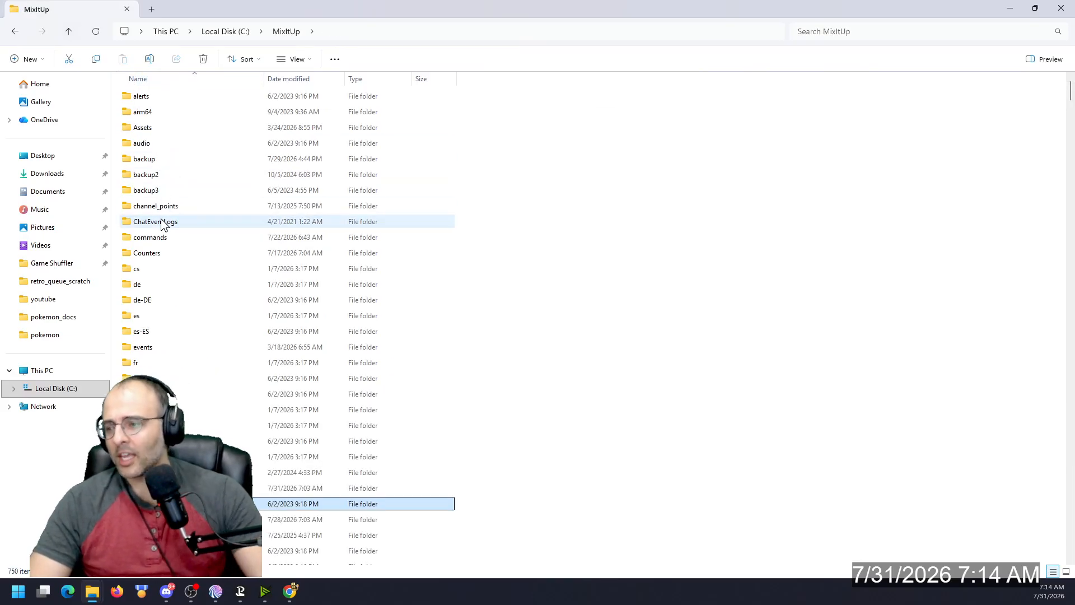
key(Down)
key(Return)
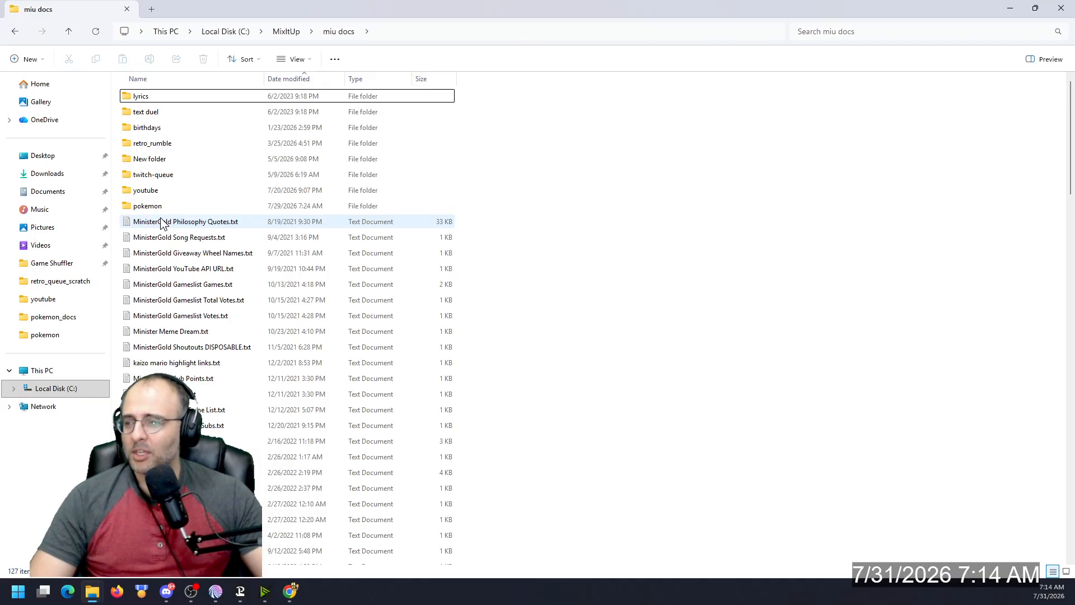
double_click(161, 208)
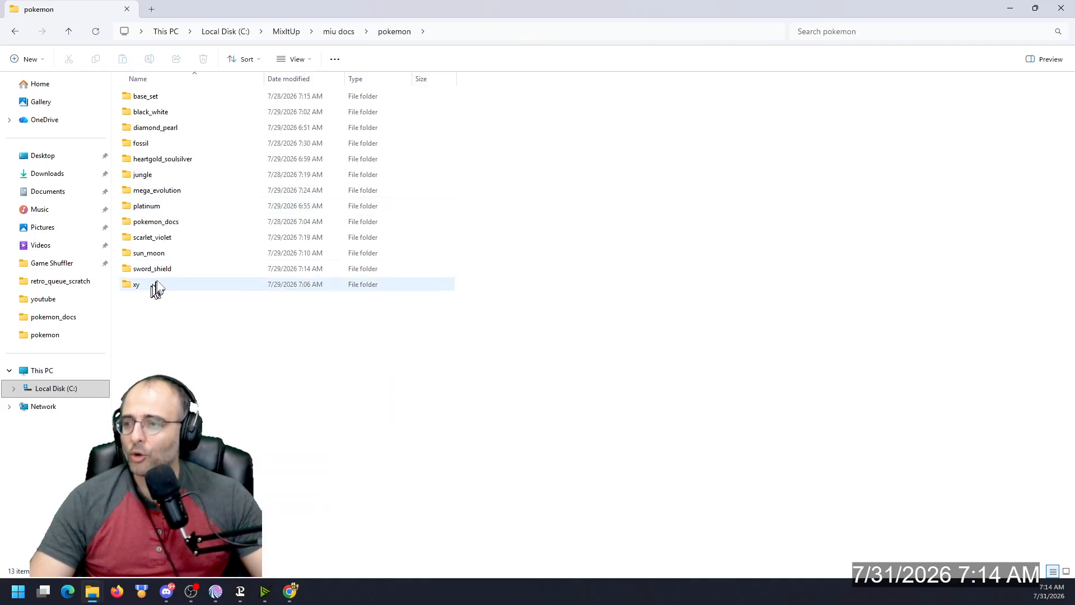
Step: Look over the card set folders in the pokemon folder and check what pokemon_docs contains
click(190, 96)
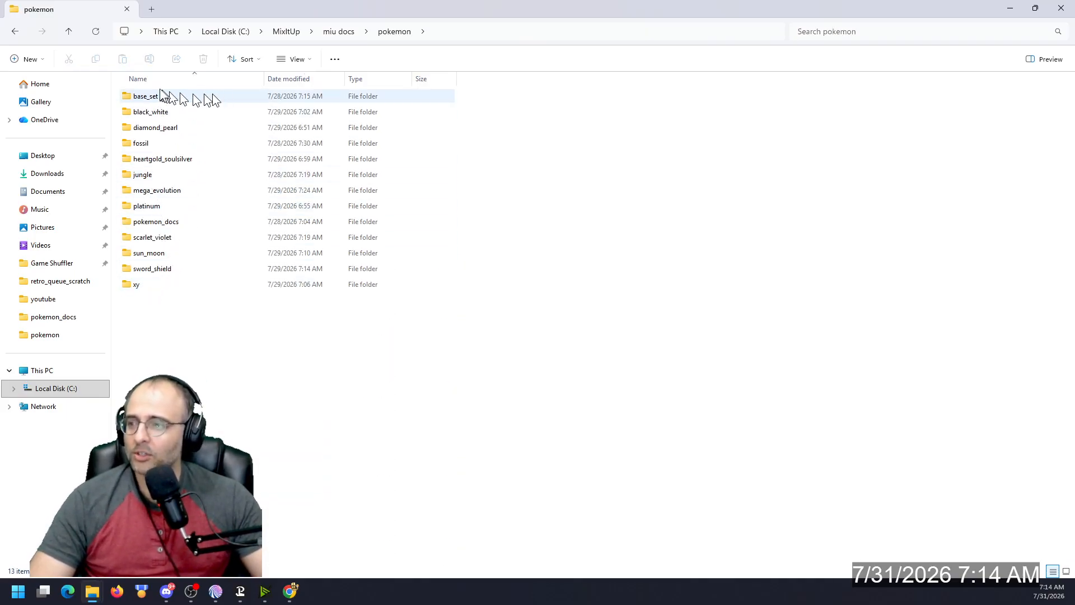
double_click(164, 221)
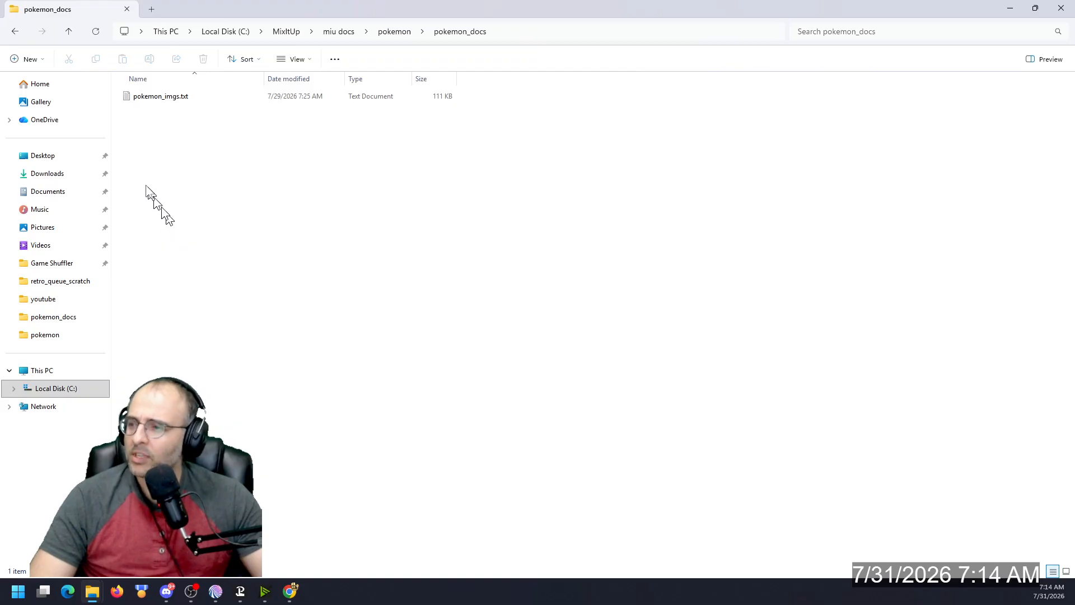
click(69, 32)
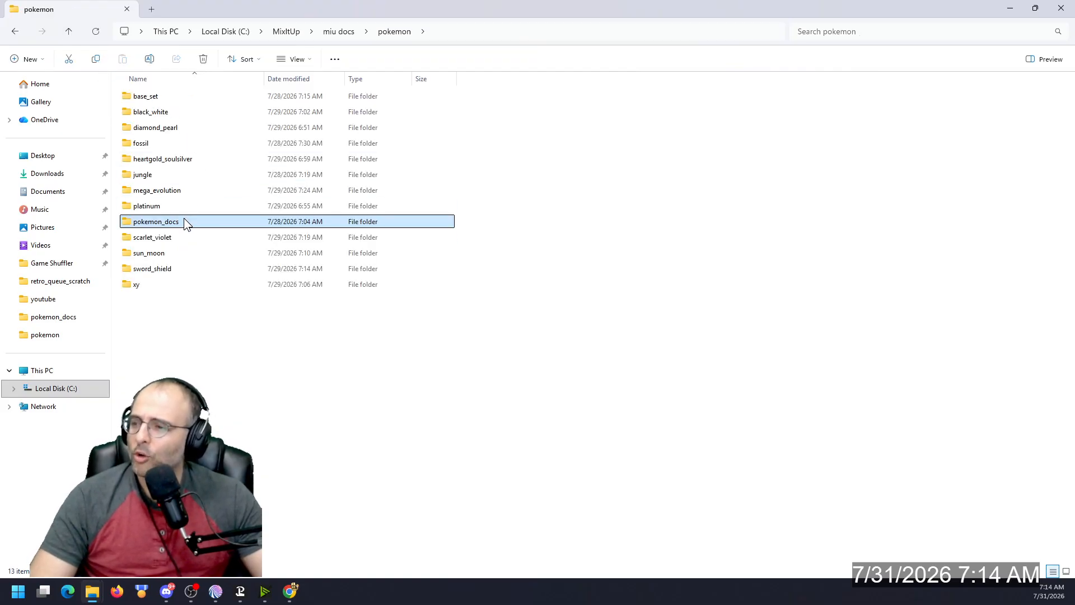
double_click(177, 223)
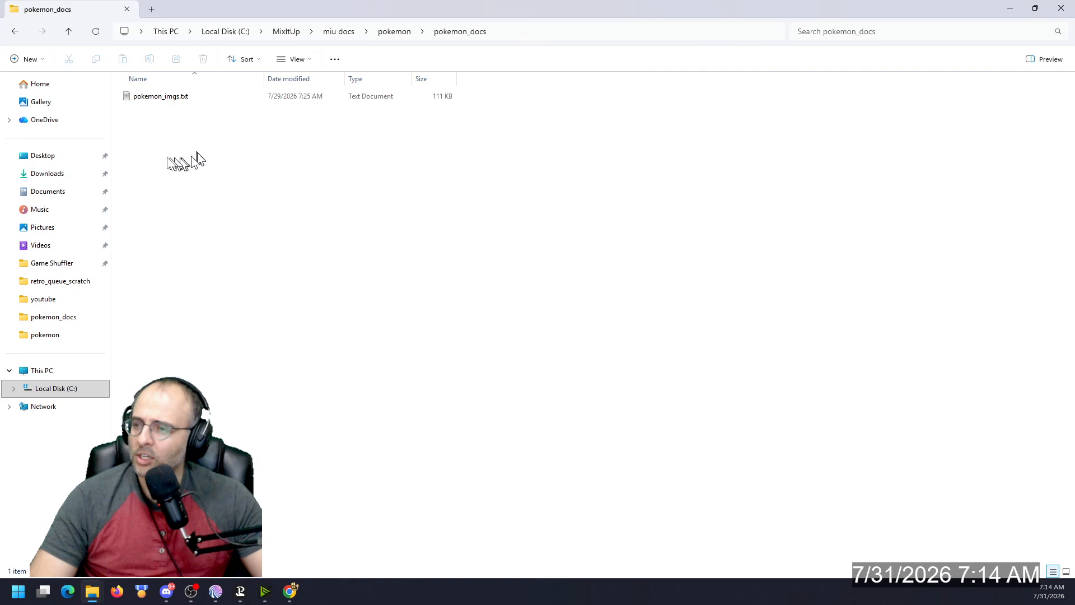
click(70, 32)
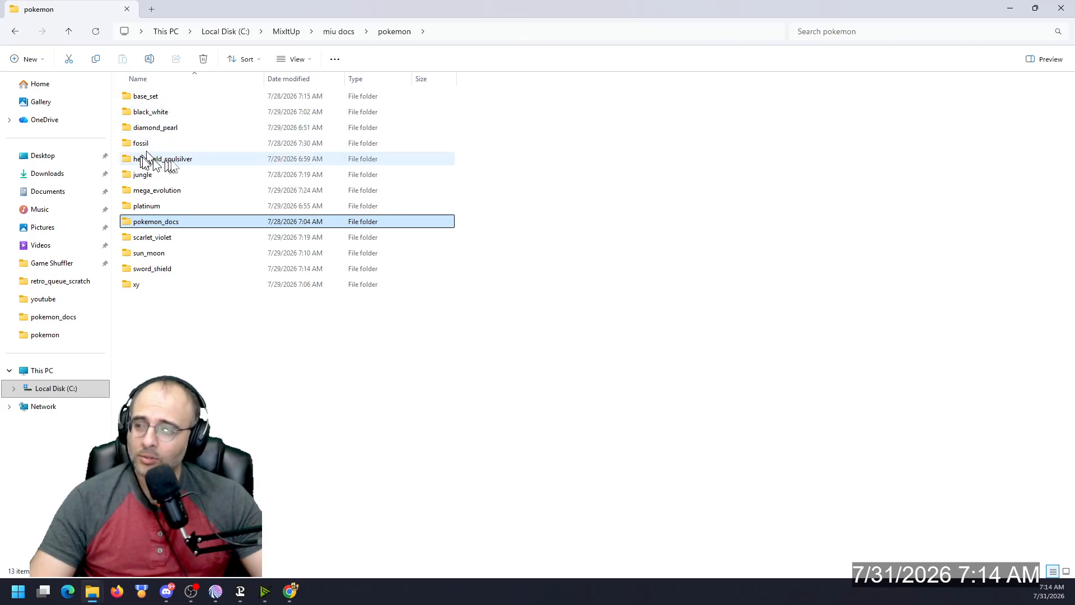
mouse_move(162, 207)
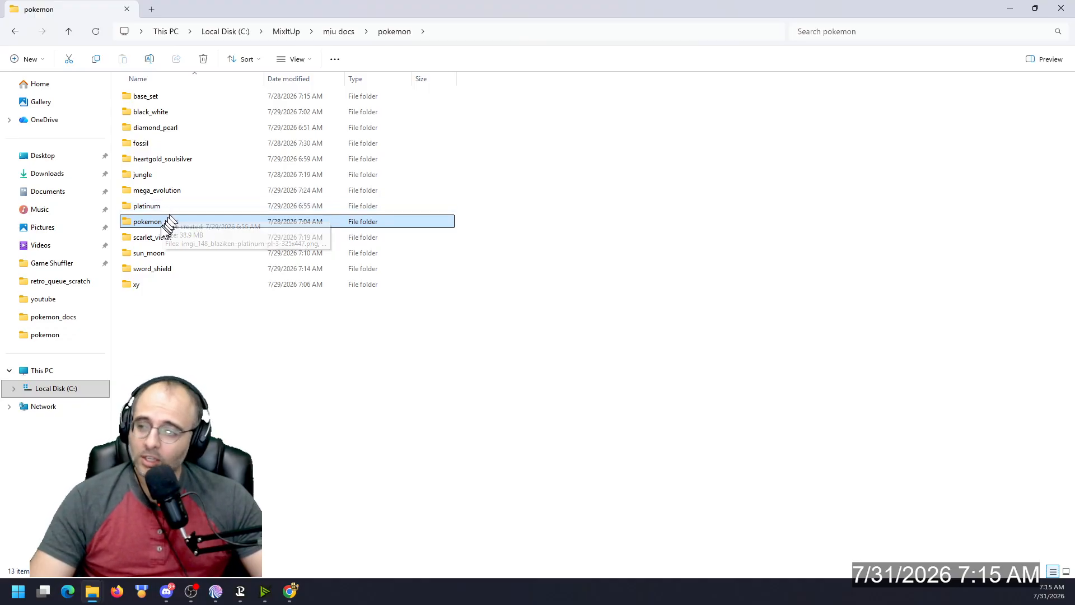
Step: Open pokemon_imgs.txt from the pokemon_docs folder and look through its list of card image paths
double_click(166, 225)
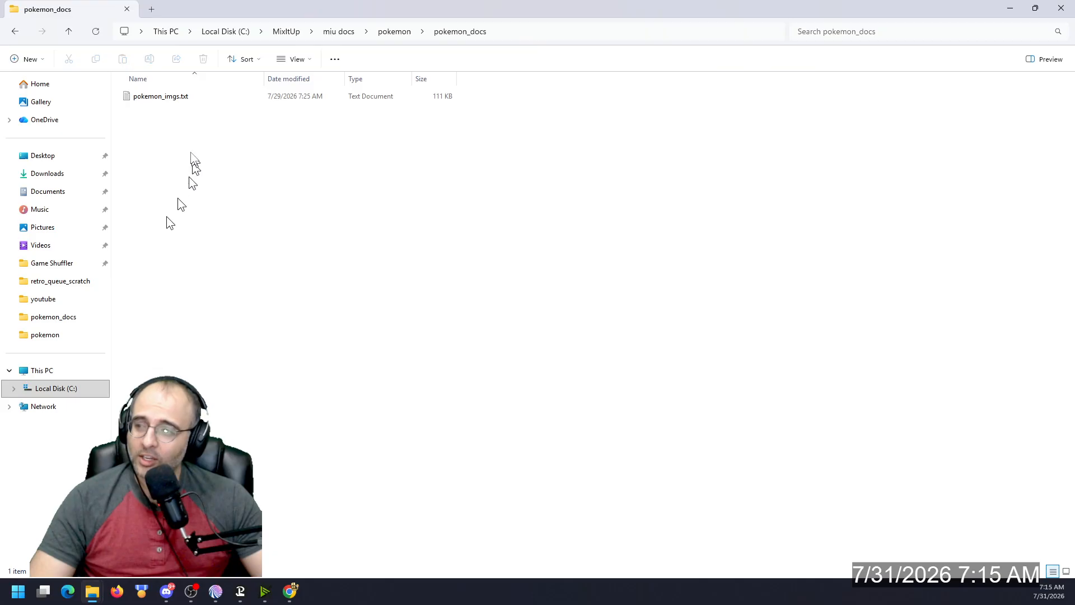
double_click(157, 99)
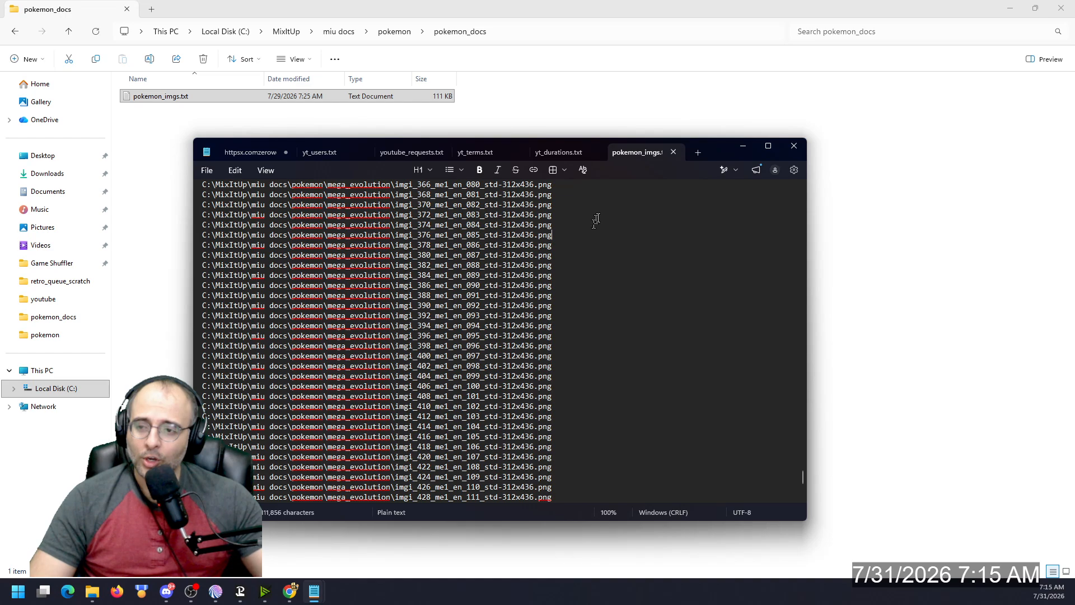
scroll(598, 218, up, 12)
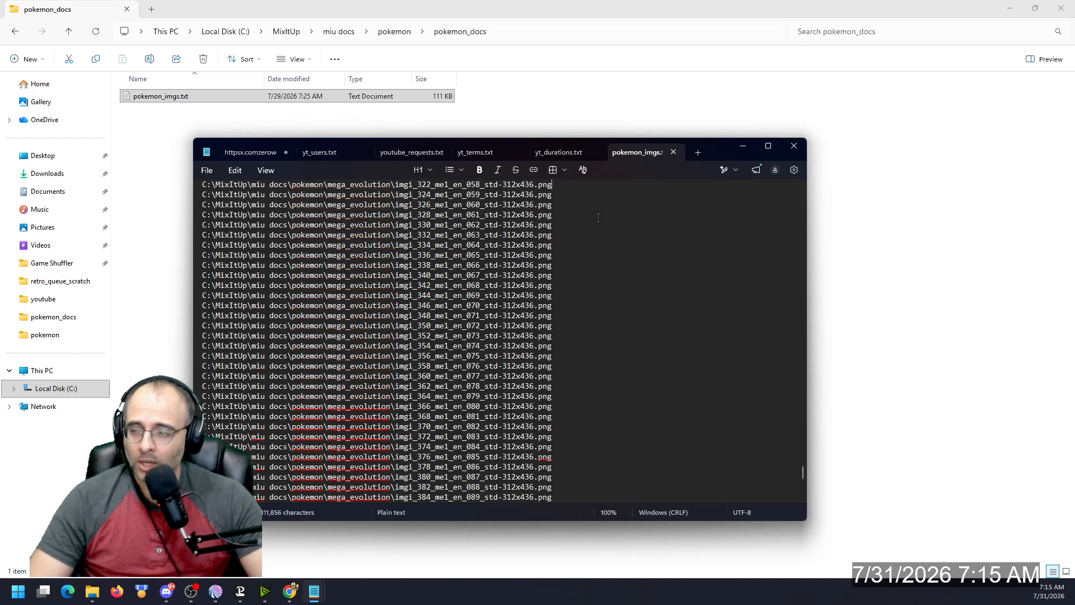
scroll(598, 218, up, 20)
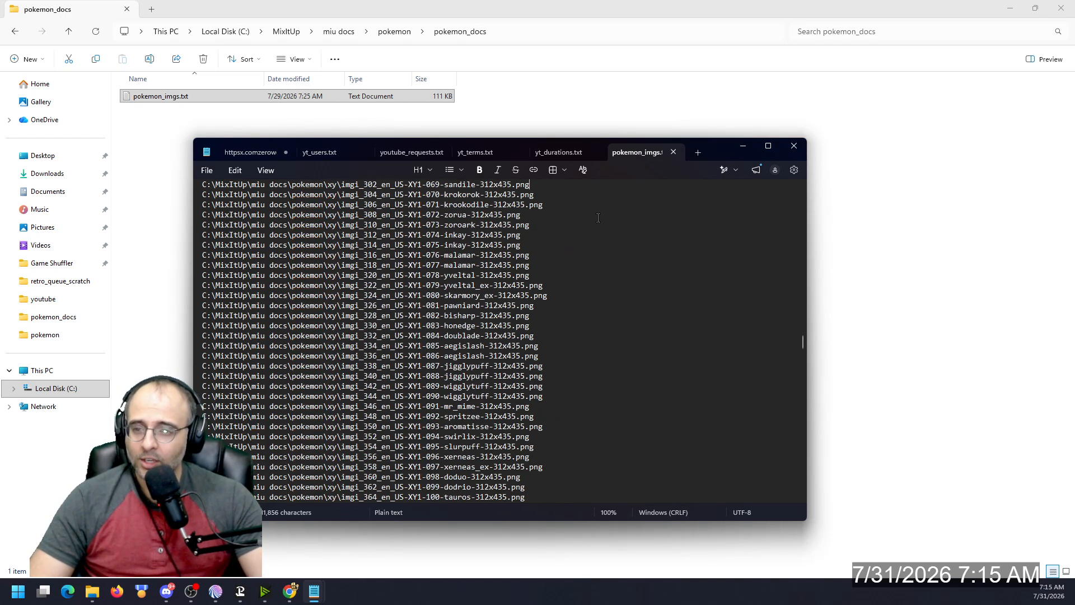
Step: Enclose the first image path in quotation marks, then remove every quotation mark from pokemon_imgs.txt by replacing them all with nothing
scroll(598, 218, up, 15)
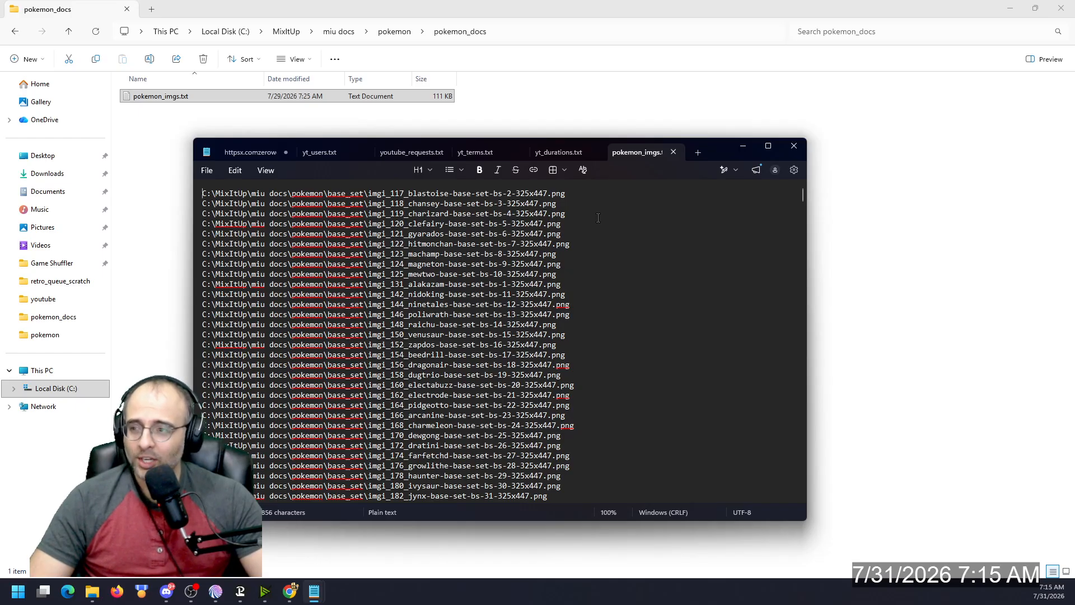
text(")
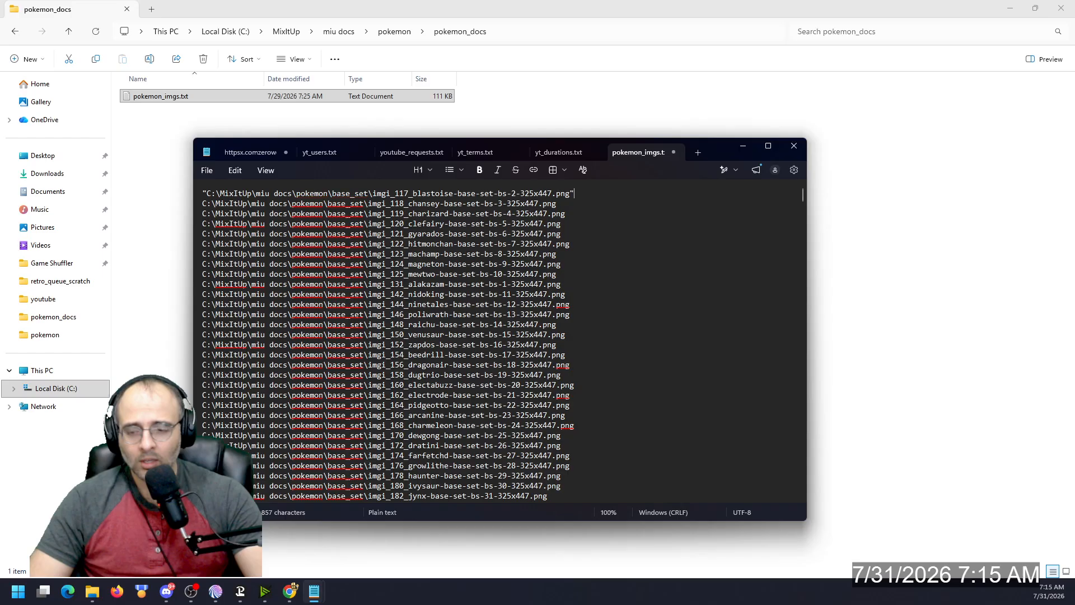
key(shift+Left)
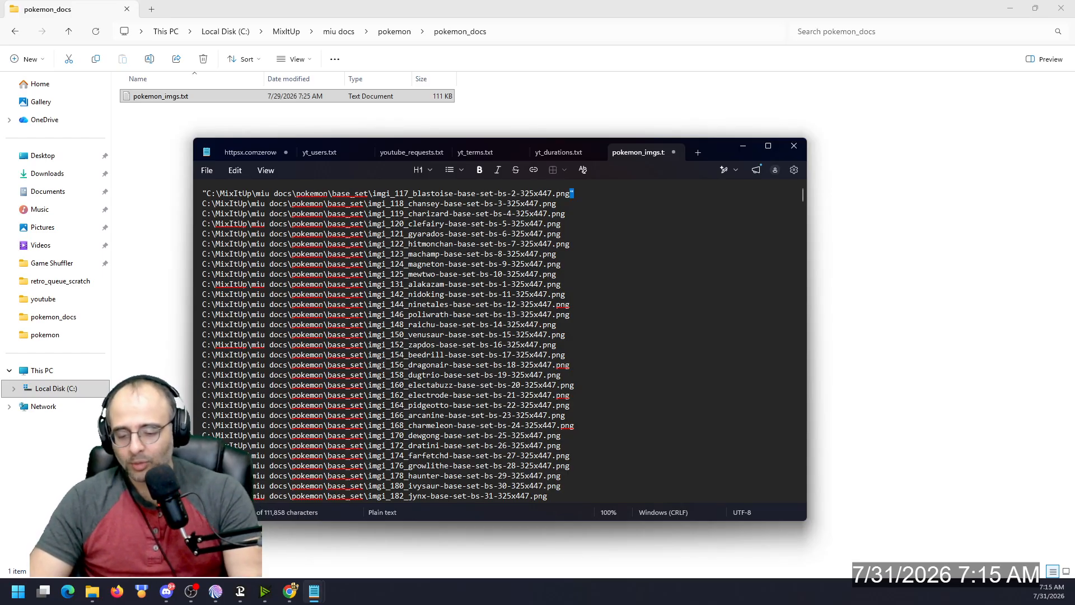
key(ctrl+h)
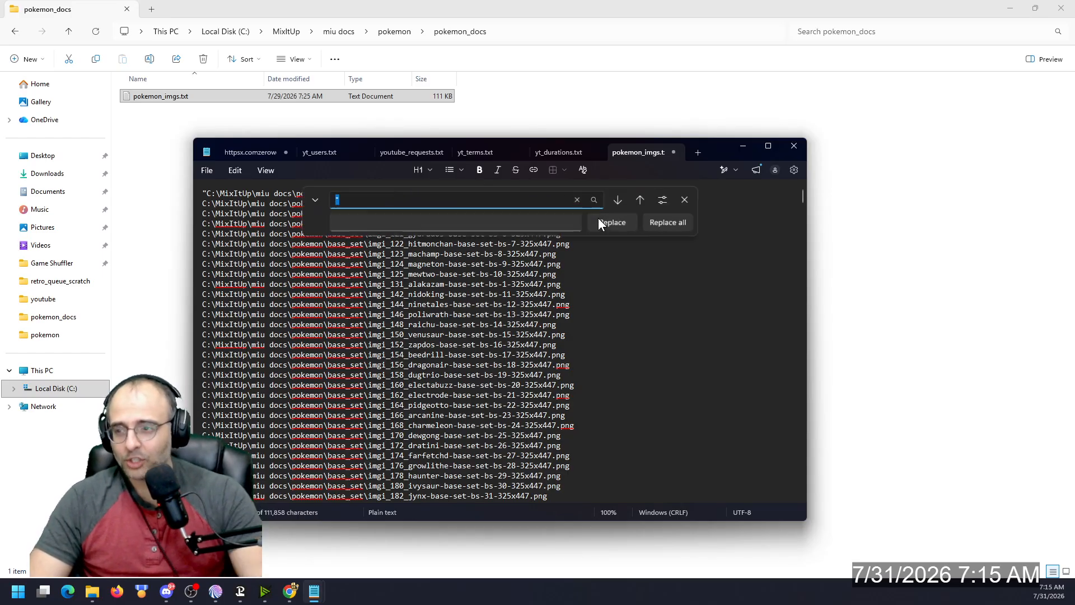
click(435, 222)
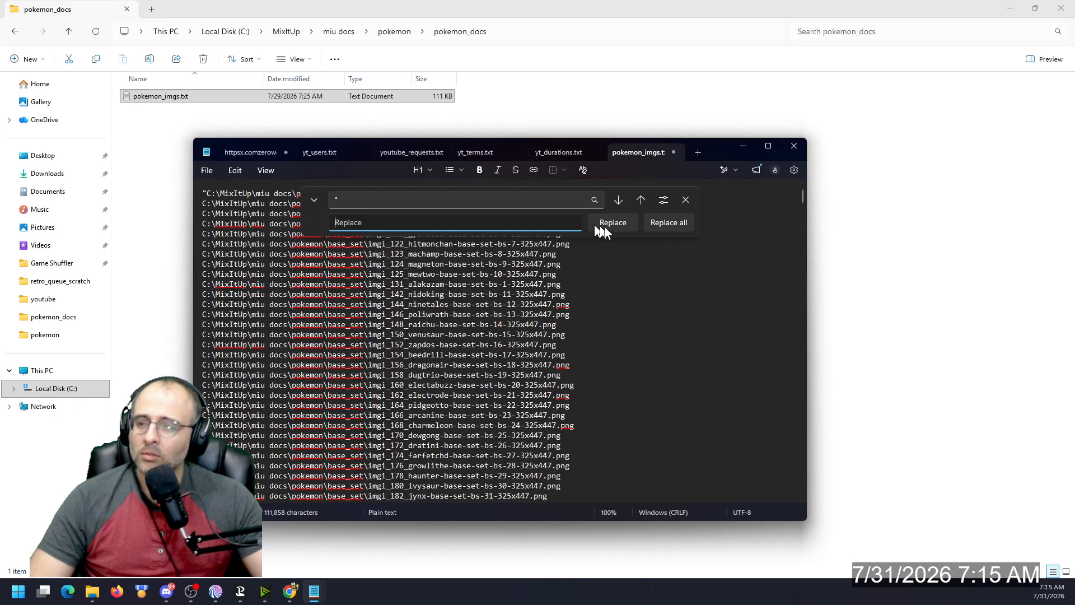
click(670, 224)
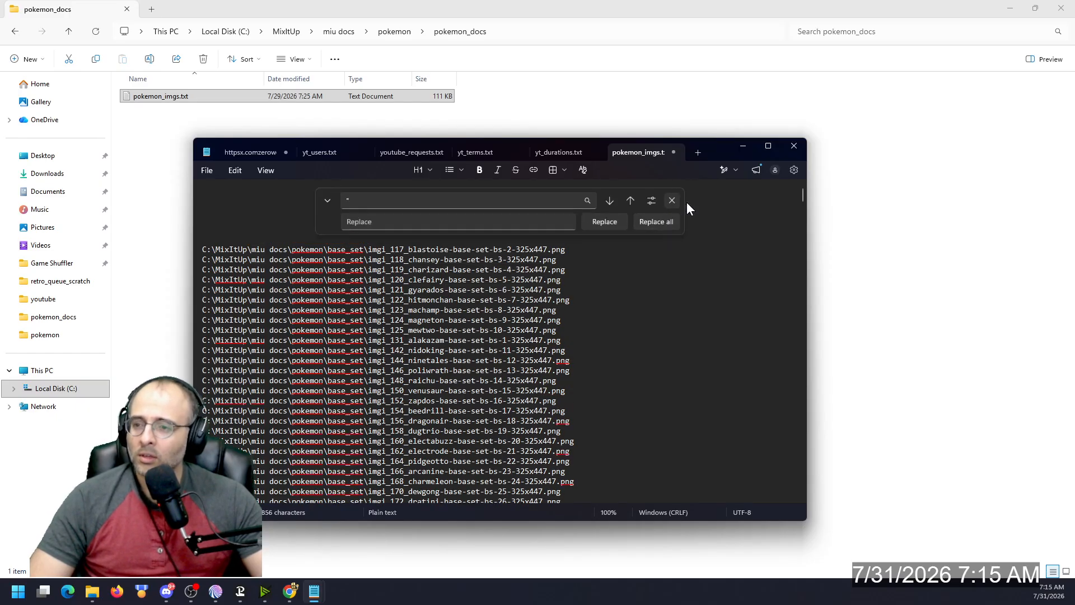
click(672, 200)
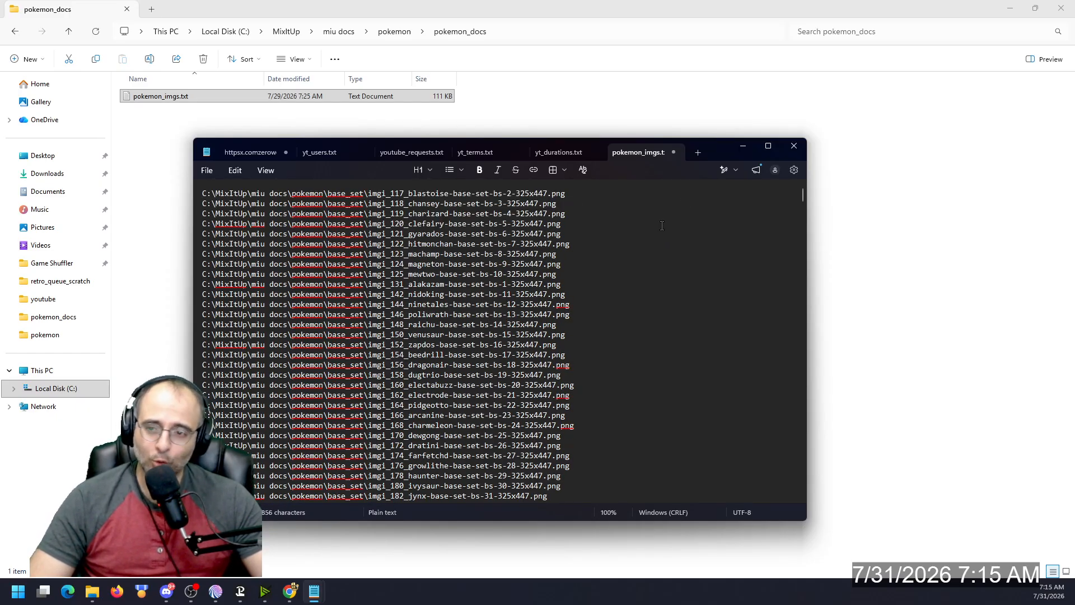
Step: Save and close pokemon_imgs.txt, keep the other unsaved note open, and return to File Explorer
key(ctrl+s)
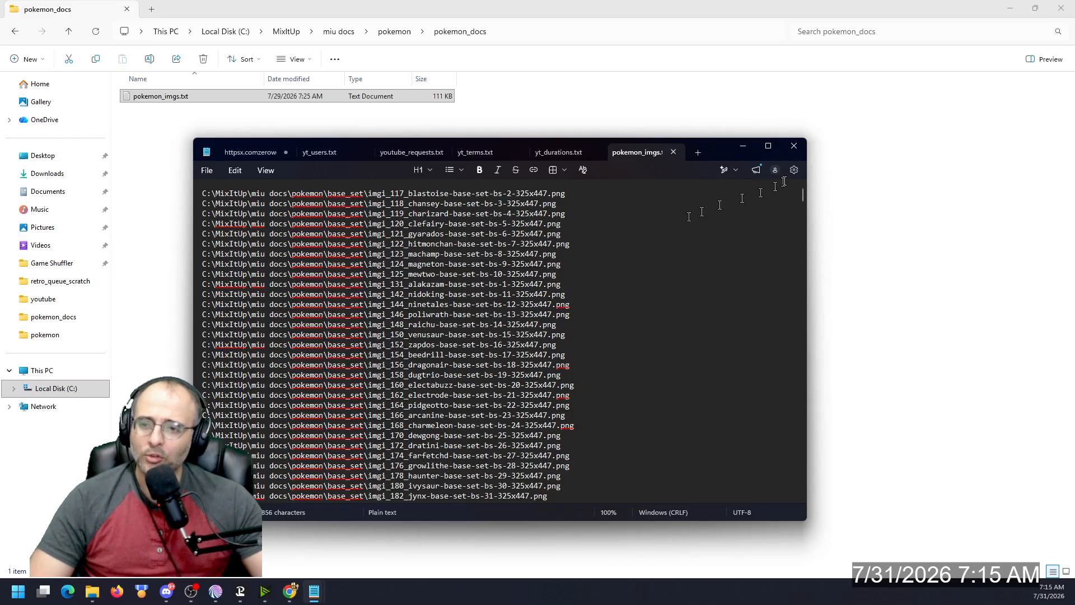
click(793, 146)
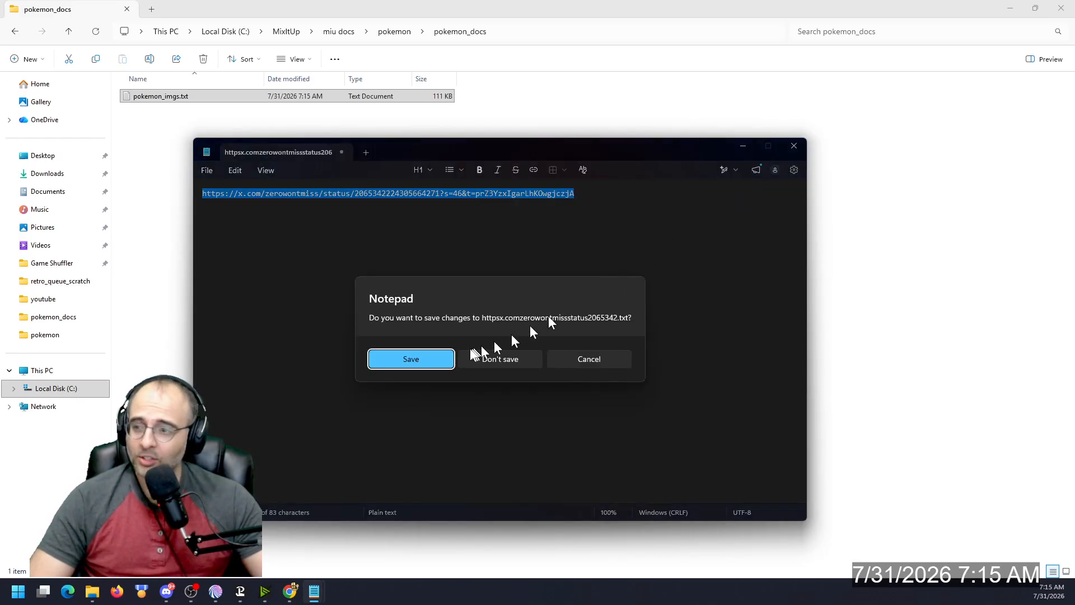
click(588, 351)
click(162, 234)
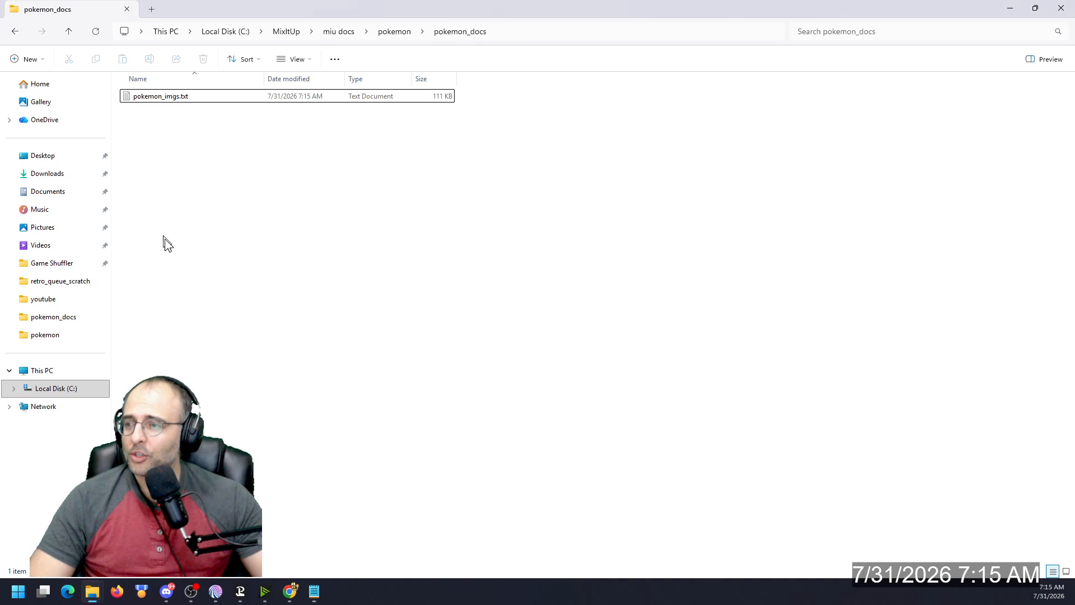
Step: Open the platinum folder inside the pokemon folder and copy the file paths of all its card images
click(69, 35)
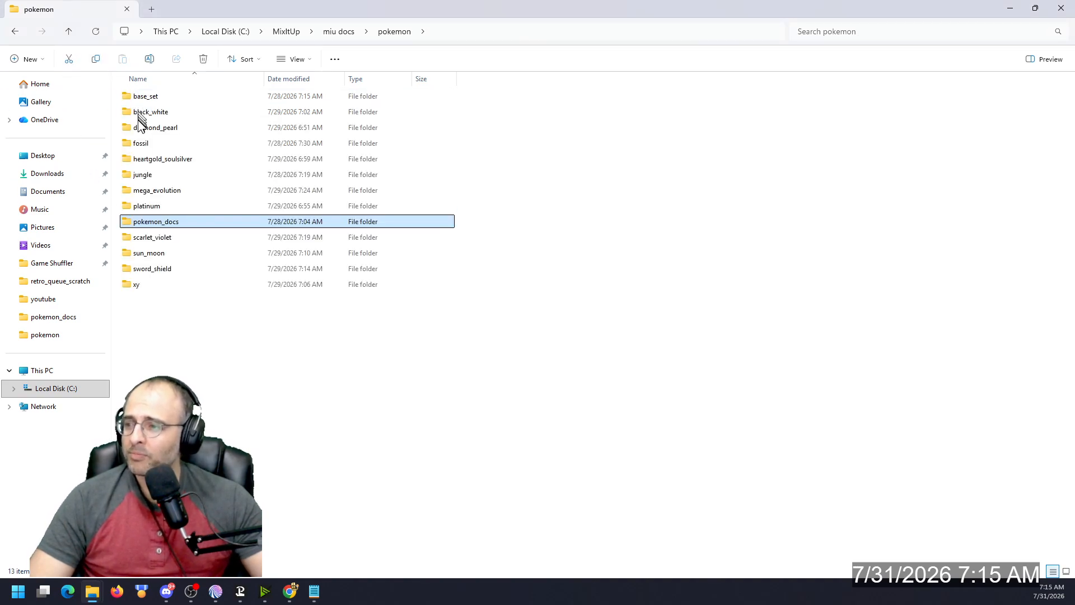
double_click(146, 206)
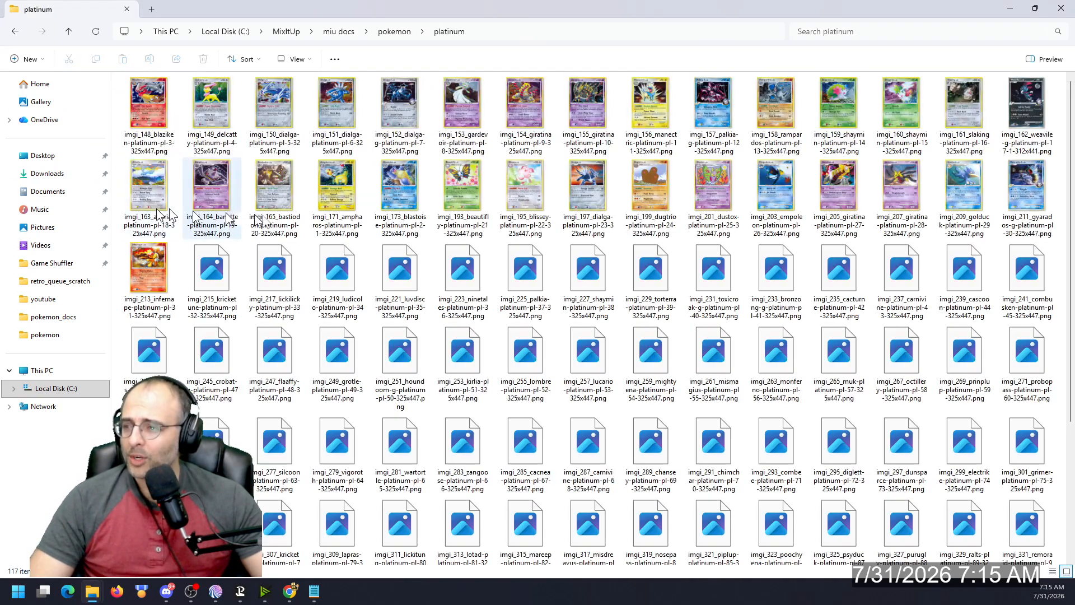
click(150, 106)
key(ctrl+a)
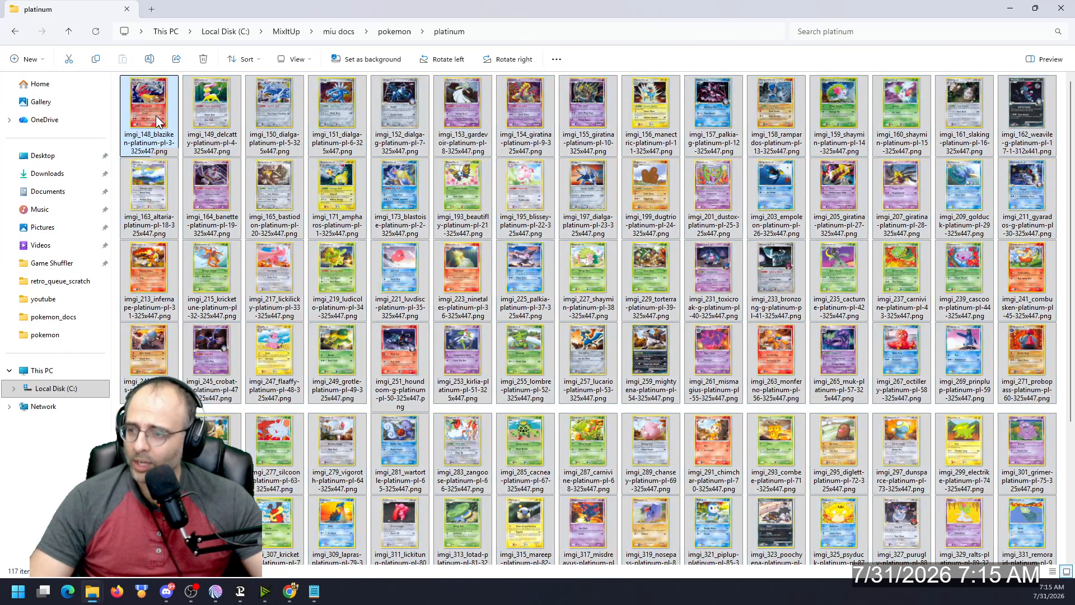
right_click(156, 115)
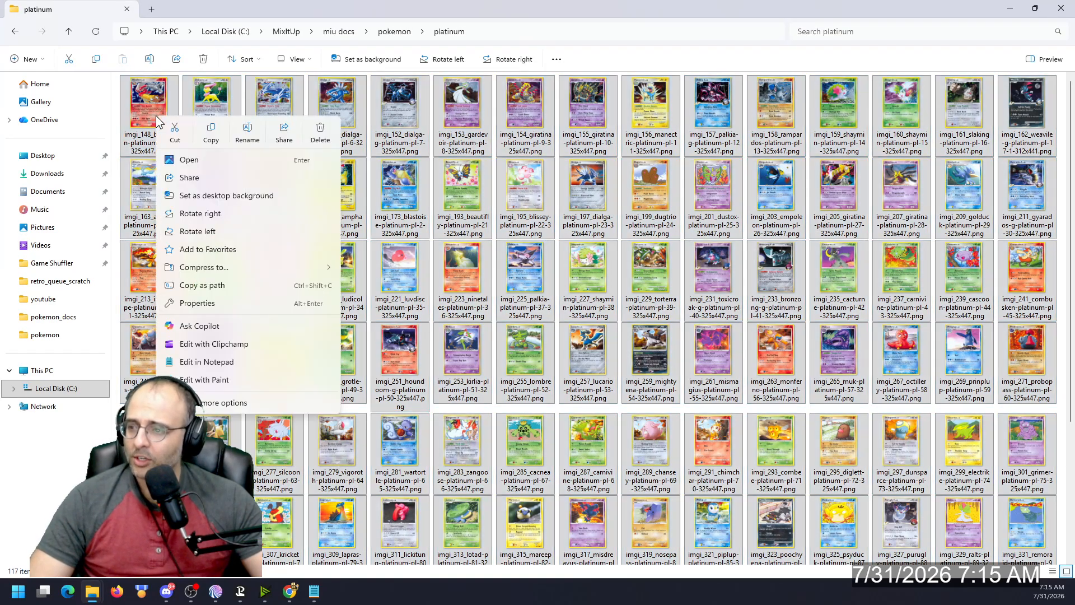
click(233, 285)
Step: Reopen pokemon_imgs.txt from pokemon_docs, paste the copied platinum card paths at the end of the list, and undo the paste
click(68, 32)
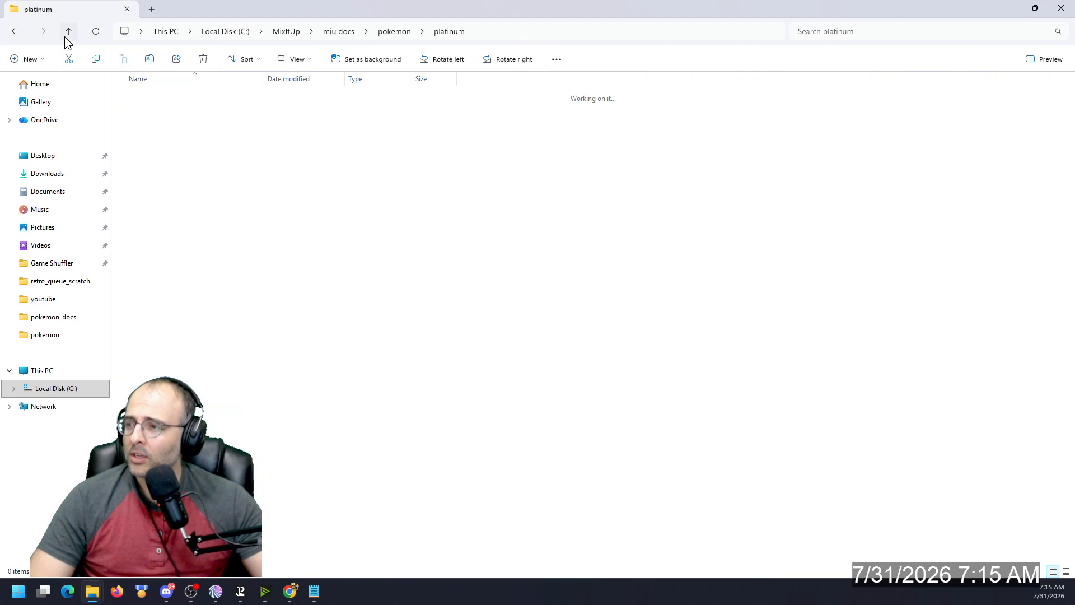
double_click(159, 221)
double_click(159, 96)
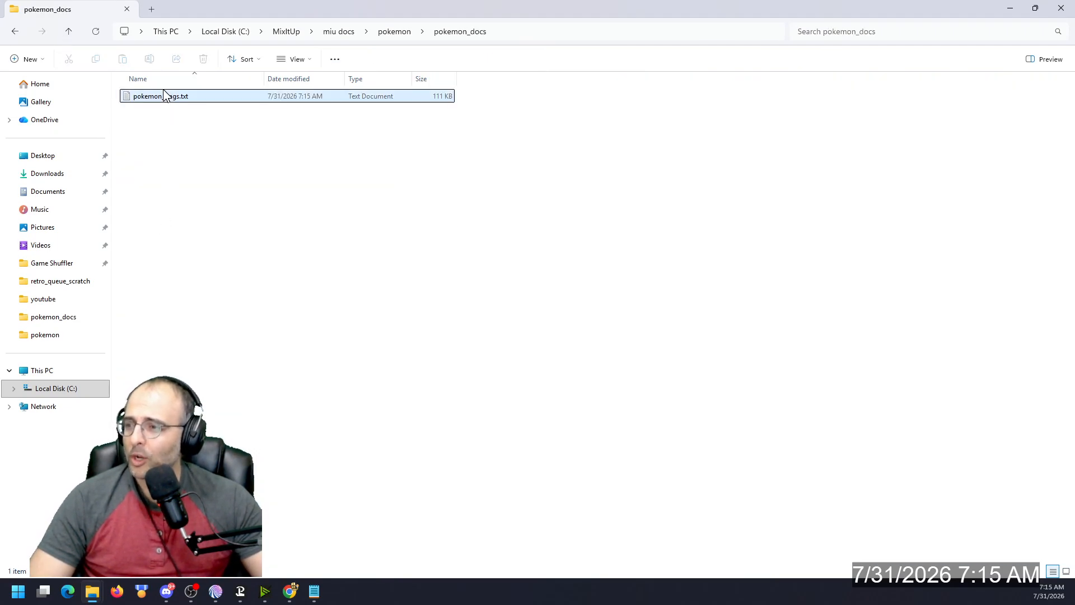
click(583, 417)
scroll(584, 417, down, 20)
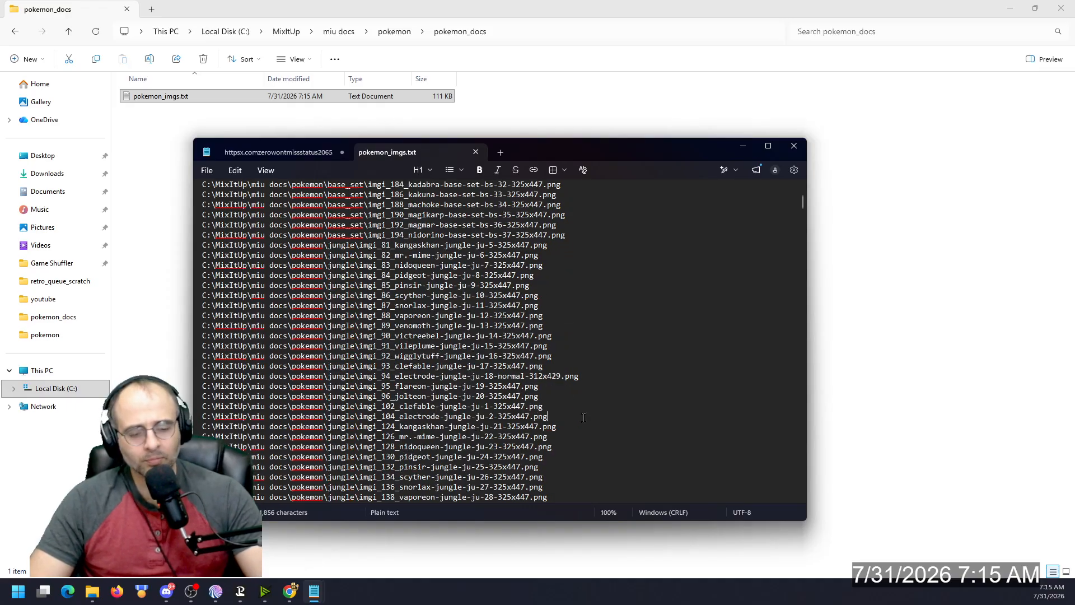
key(ctrl+End)
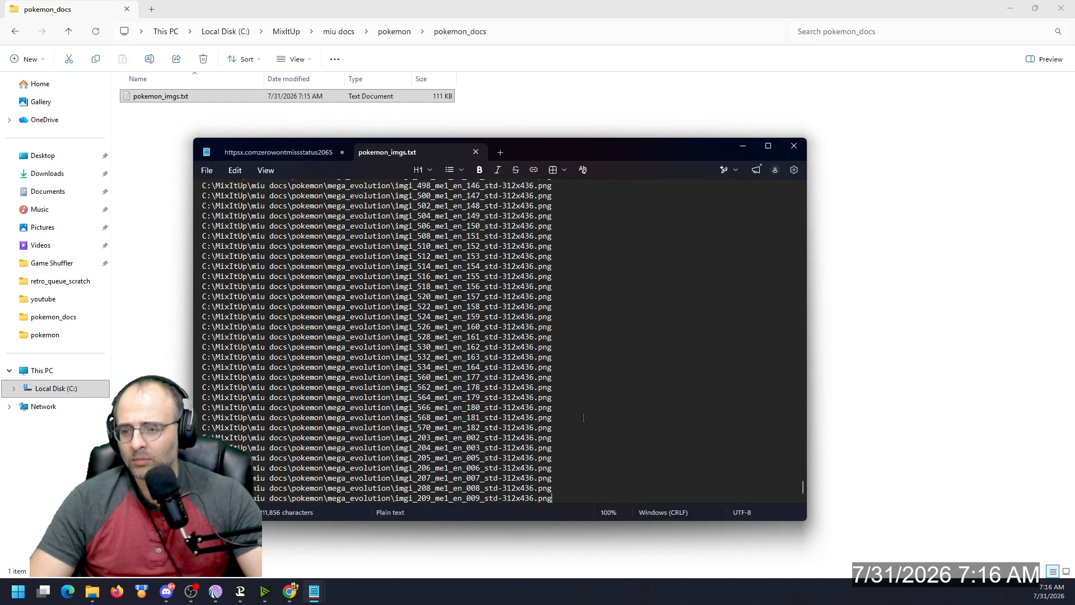
key(ctrl+v)
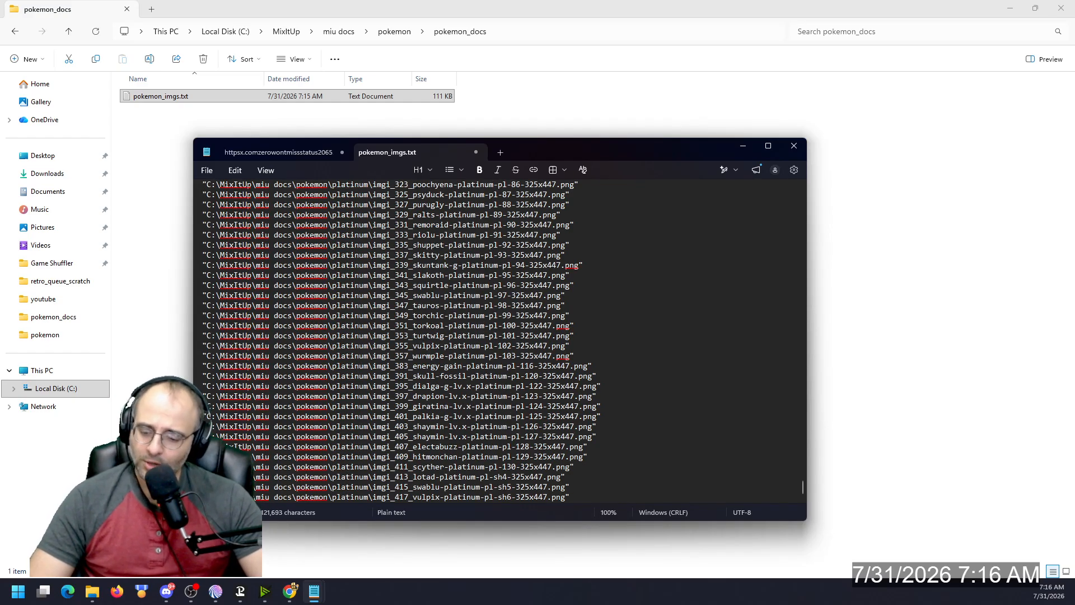
key(ctrl+z)
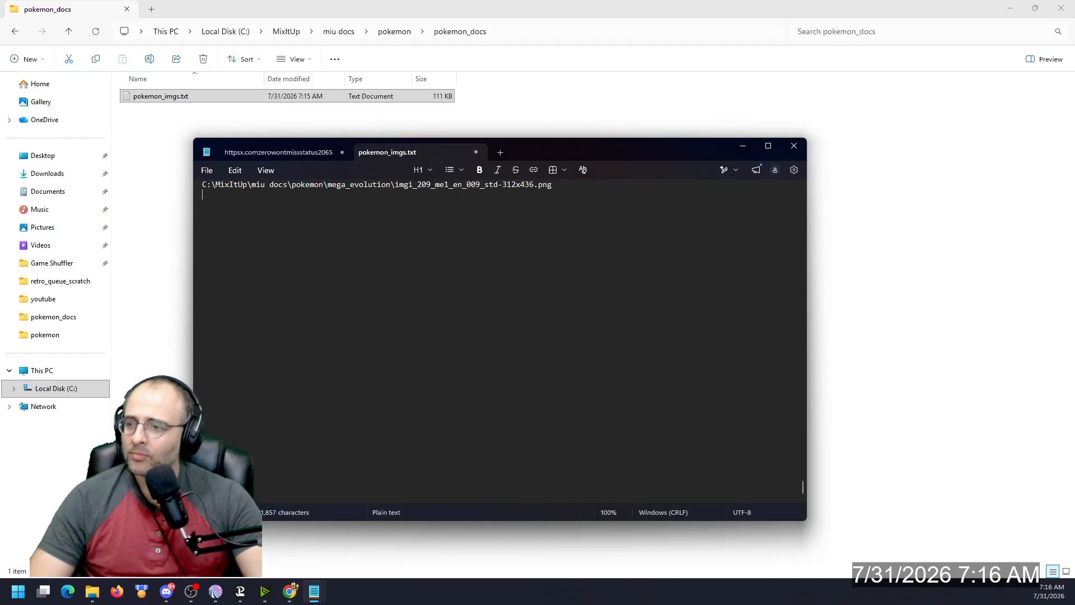
scroll(671, 413, up, 10)
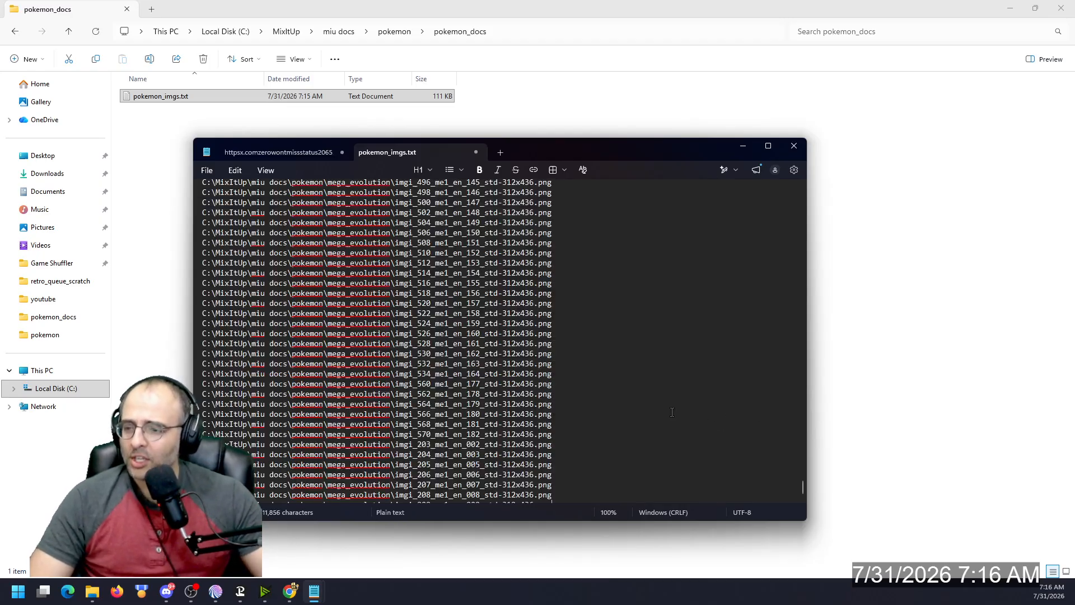
scroll(671, 413, down, 4)
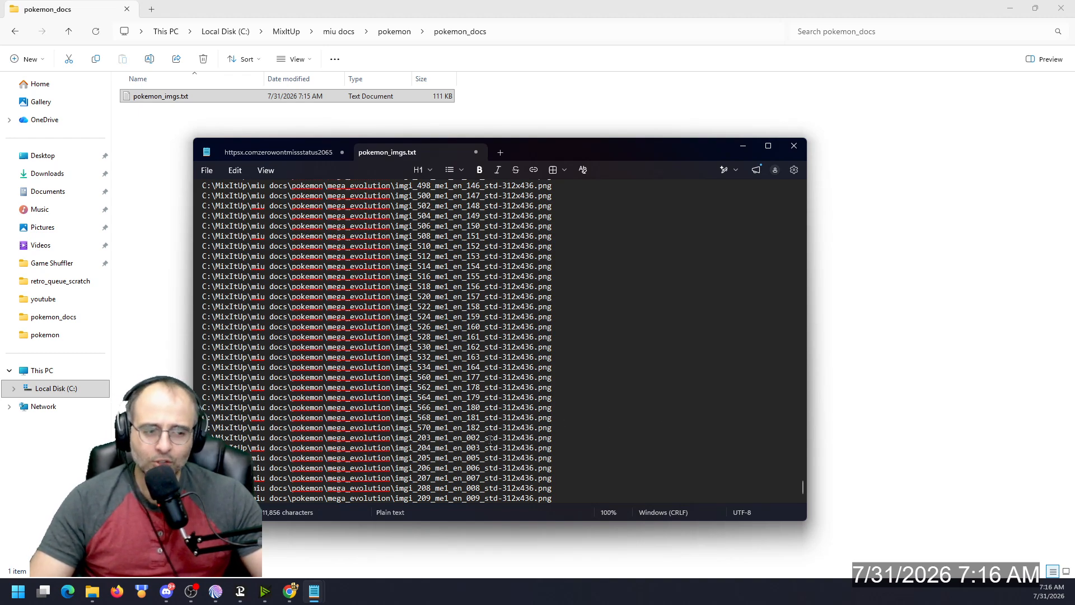
Step: Switch to Mix It Up and open the Random Pokemon Card command for editing, toggling its Sound action off and back on
key(alt+Tab)
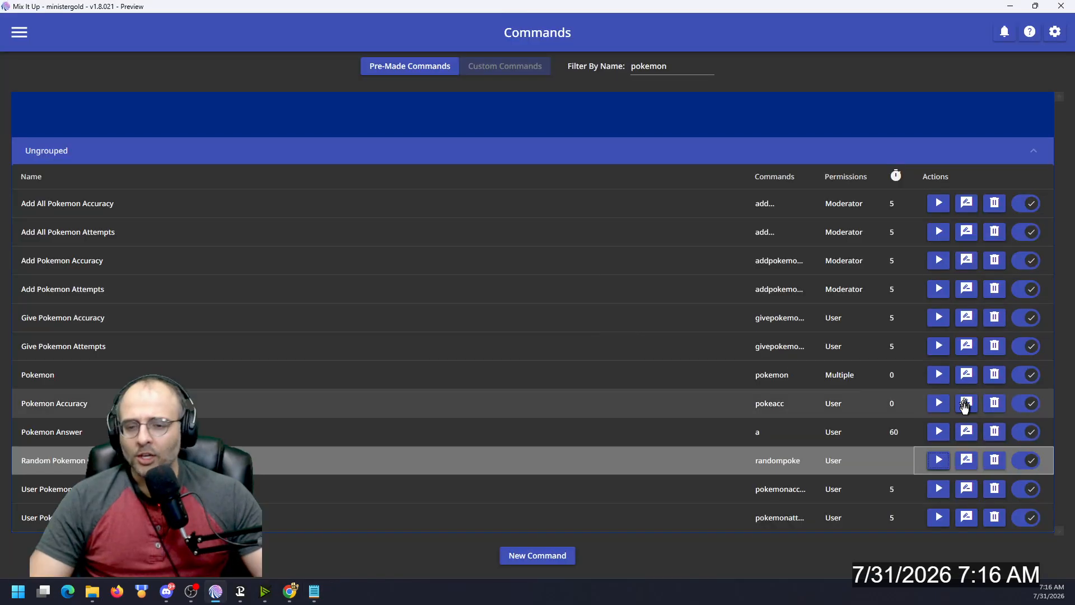
click(967, 462)
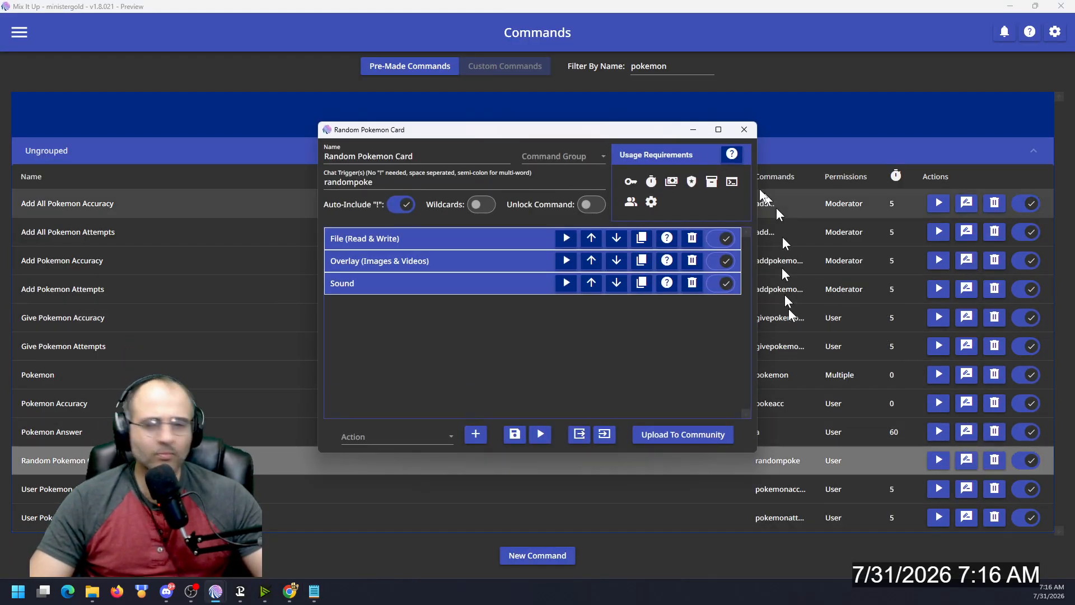
drag(613, 126, 849, 86)
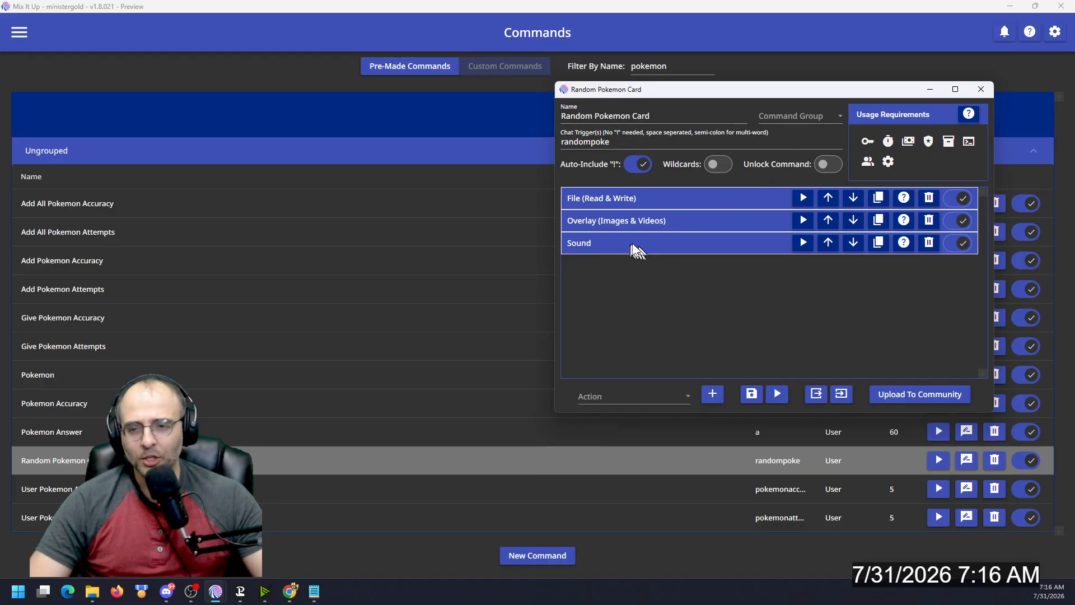
click(961, 245)
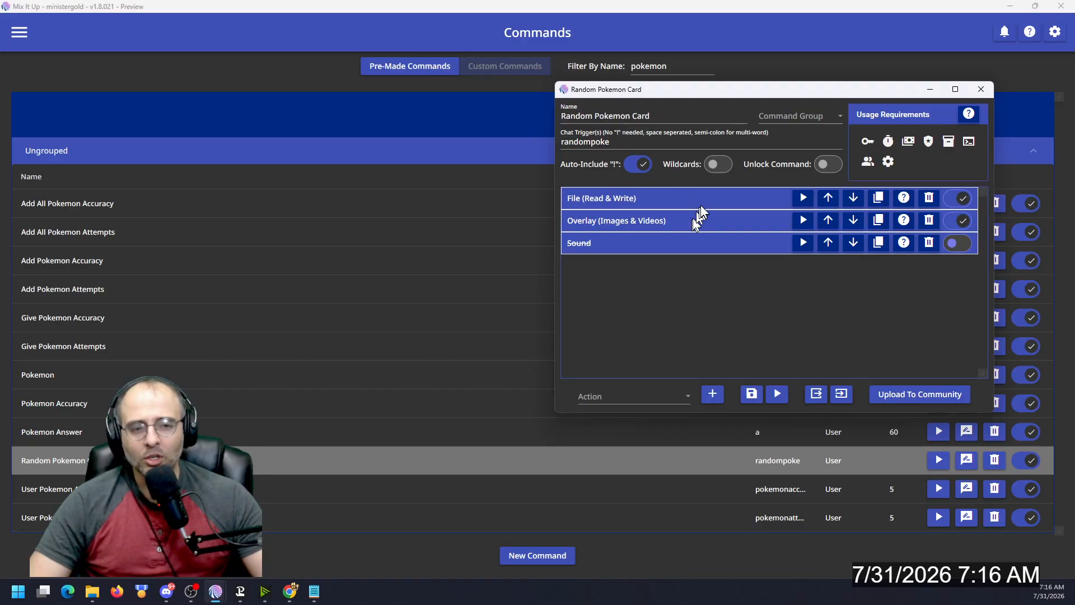
click(953, 246)
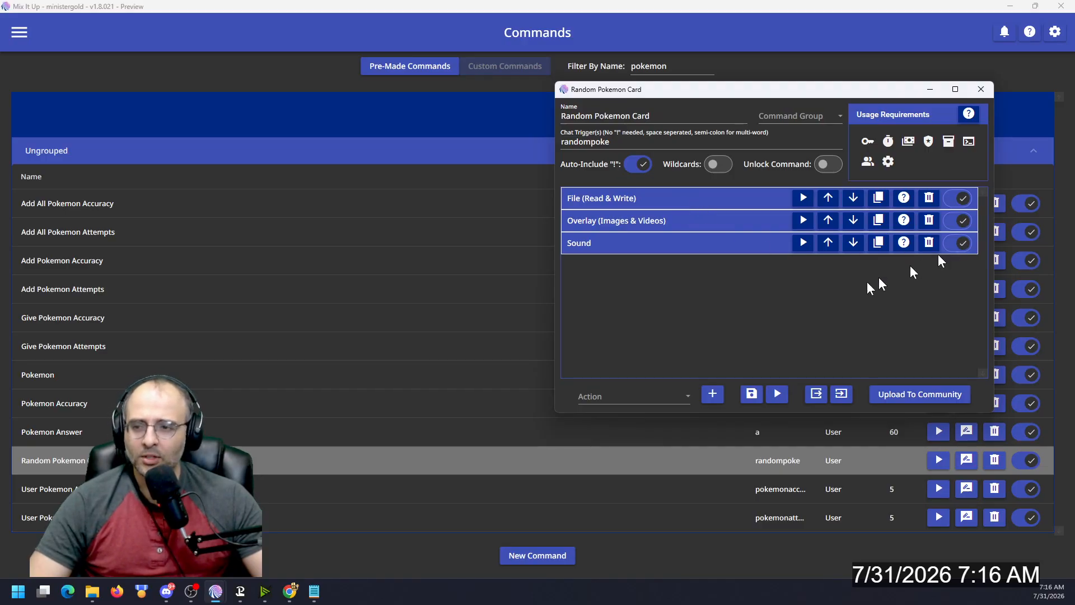
Step: Pick File (Read & Write) as the action type to add, and review the settings of the command's existing file action
click(610, 392)
scroll(648, 331, down, 5)
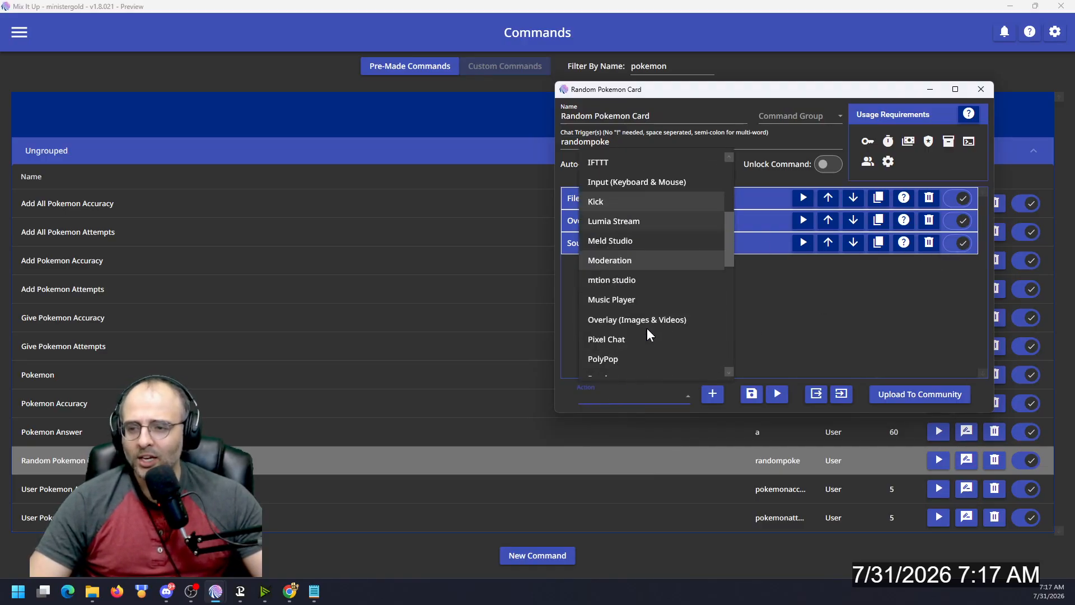
scroll(650, 322, up, 3)
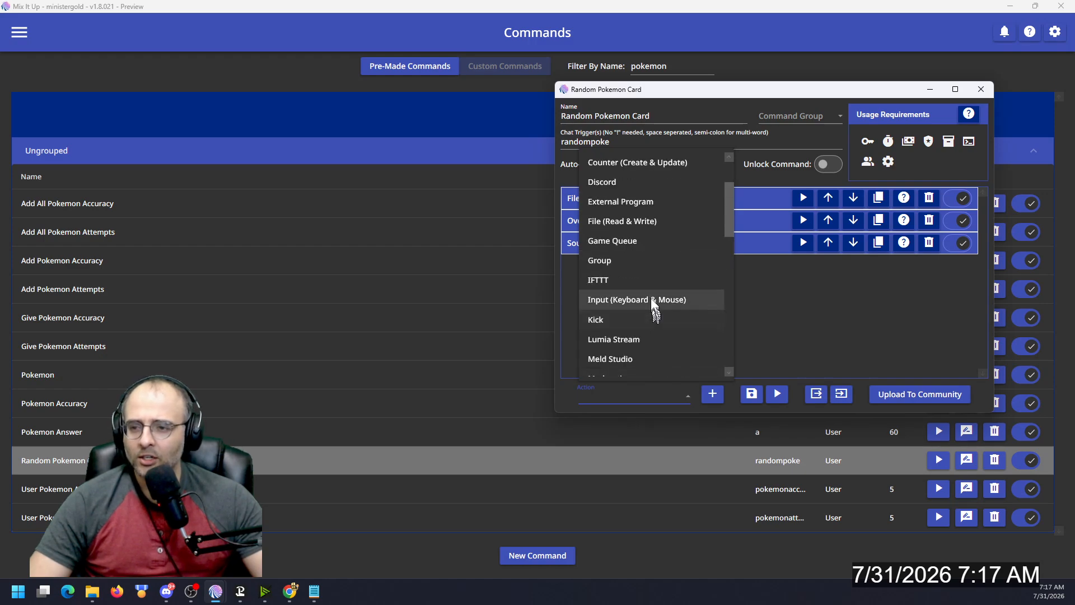
click(638, 223)
click(717, 204)
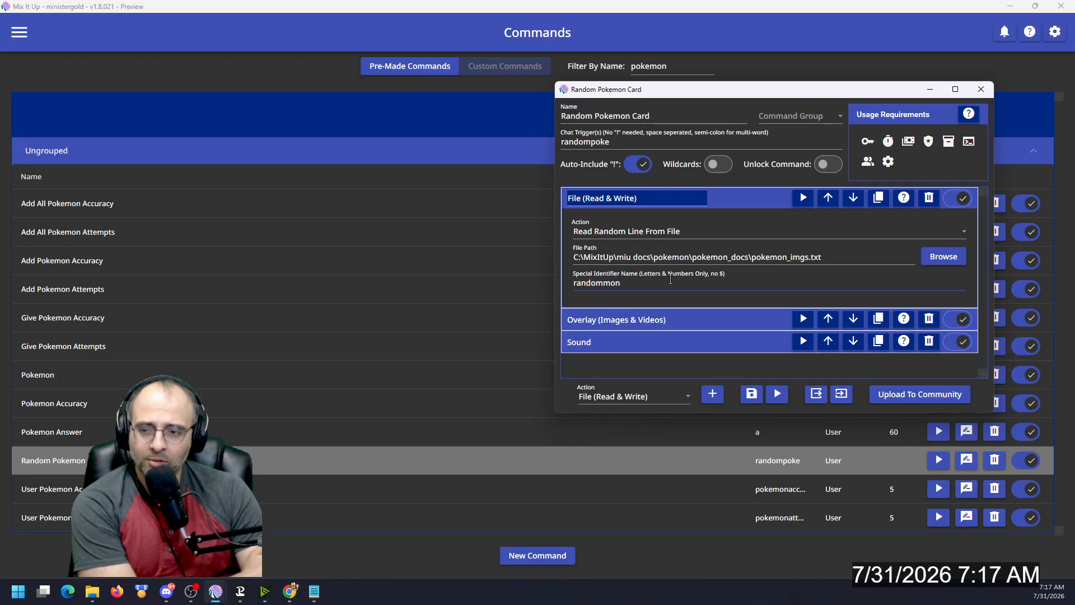
click(734, 196)
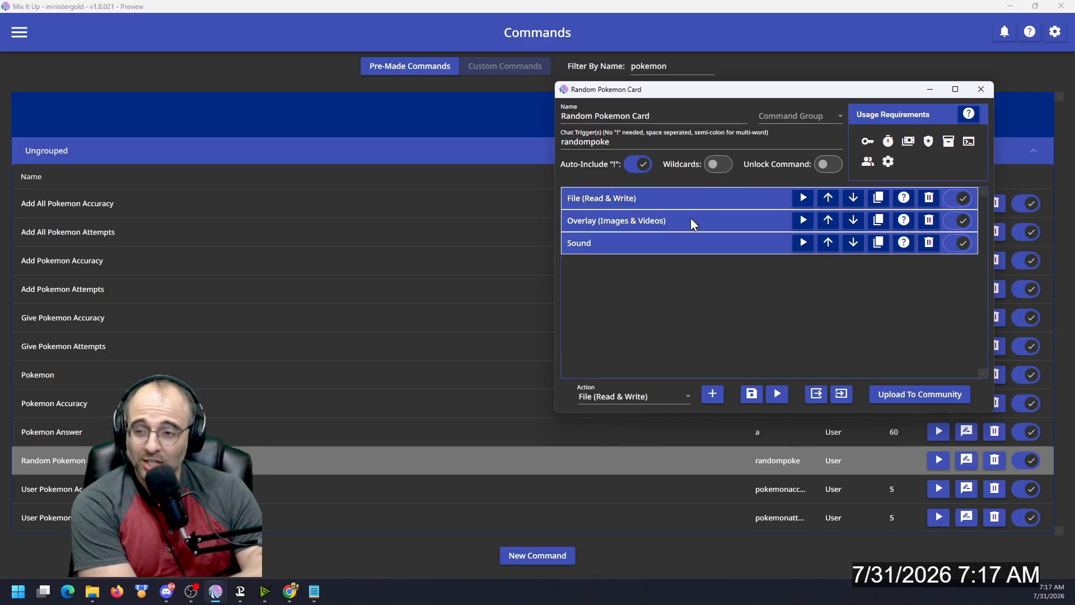
Step: Pick Overlay (Images & Videos) as the action type to add, review the existing overlay action's details and position settings, and close the command editor
click(650, 392)
scroll(668, 308, down, 1)
click(655, 229)
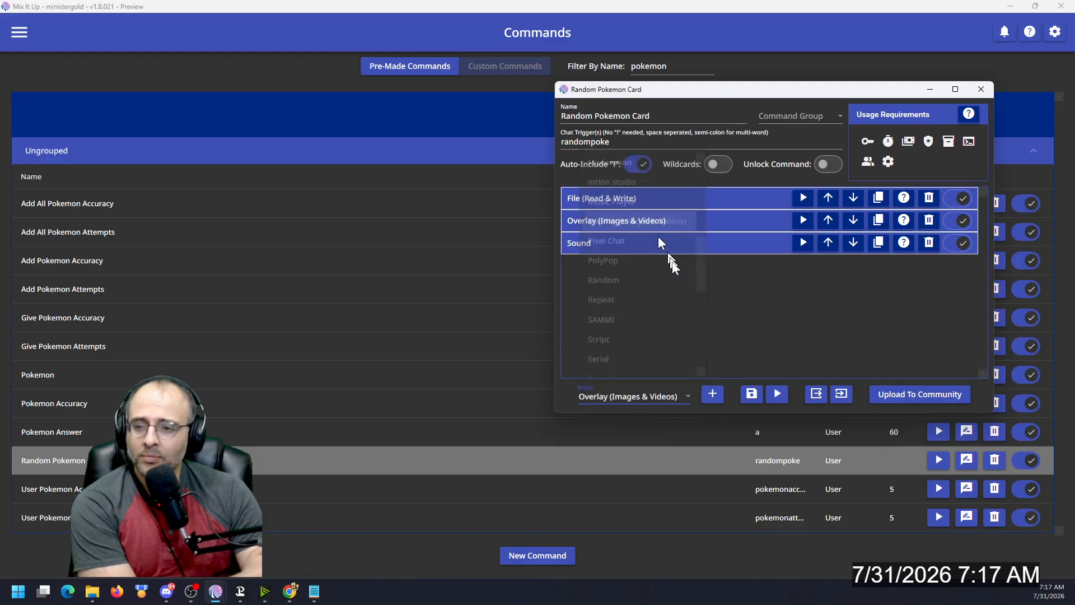
click(696, 220)
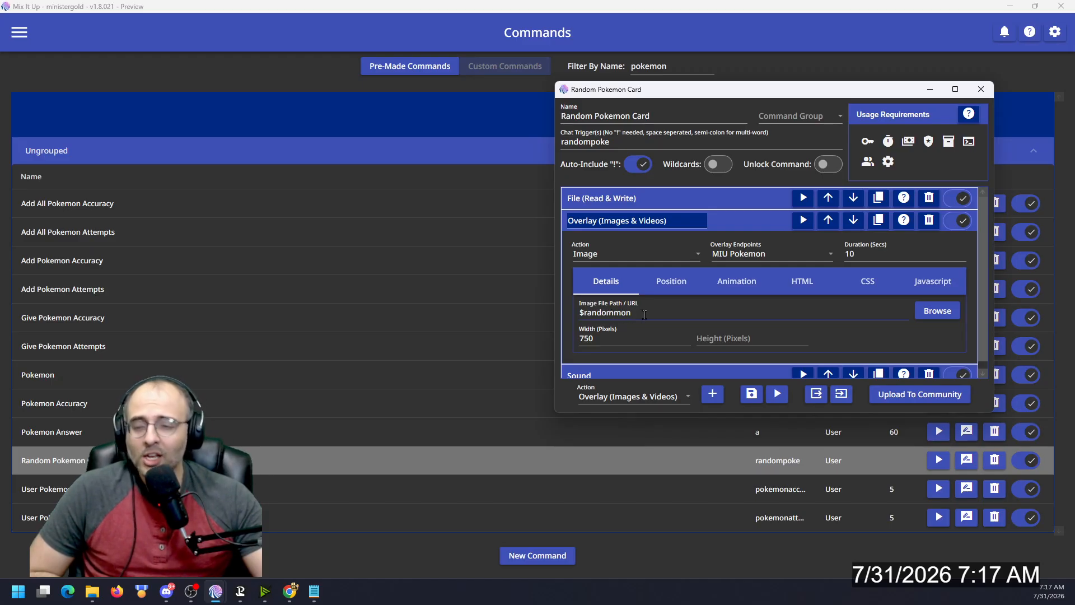
click(670, 282)
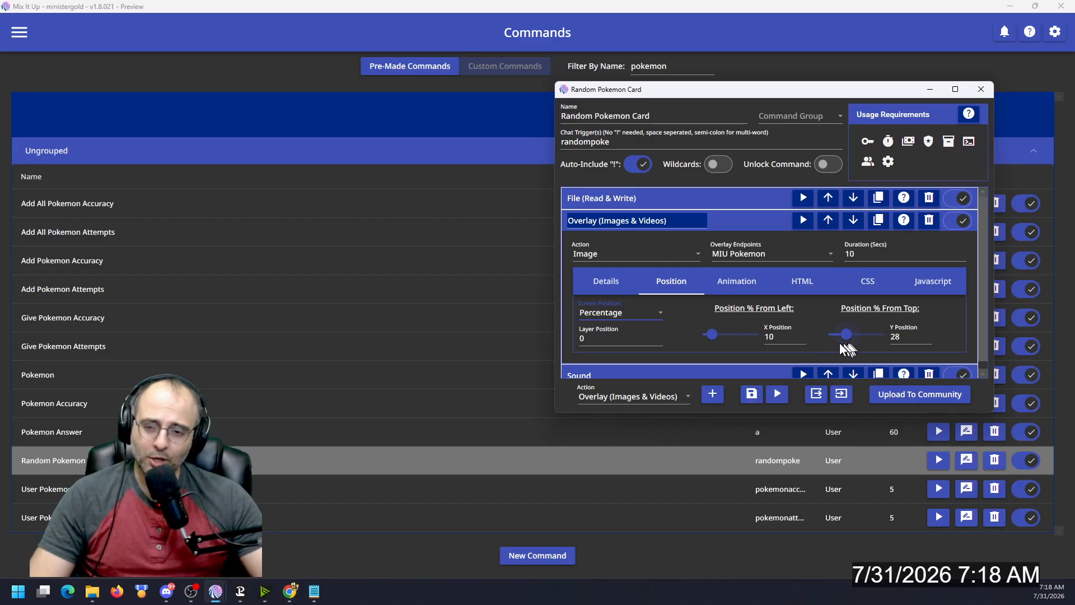
click(898, 336)
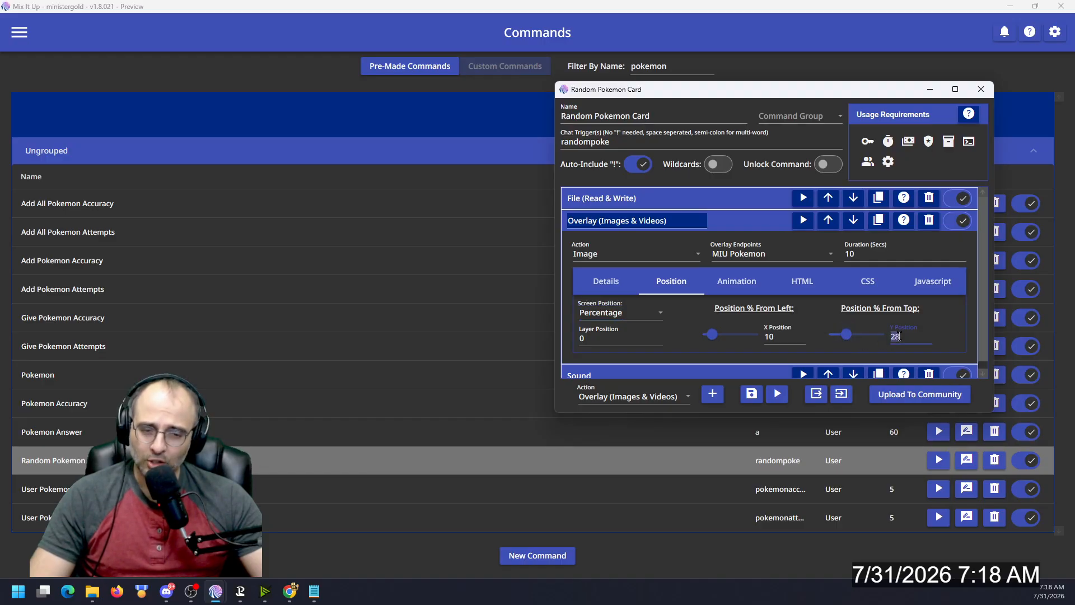
click(728, 224)
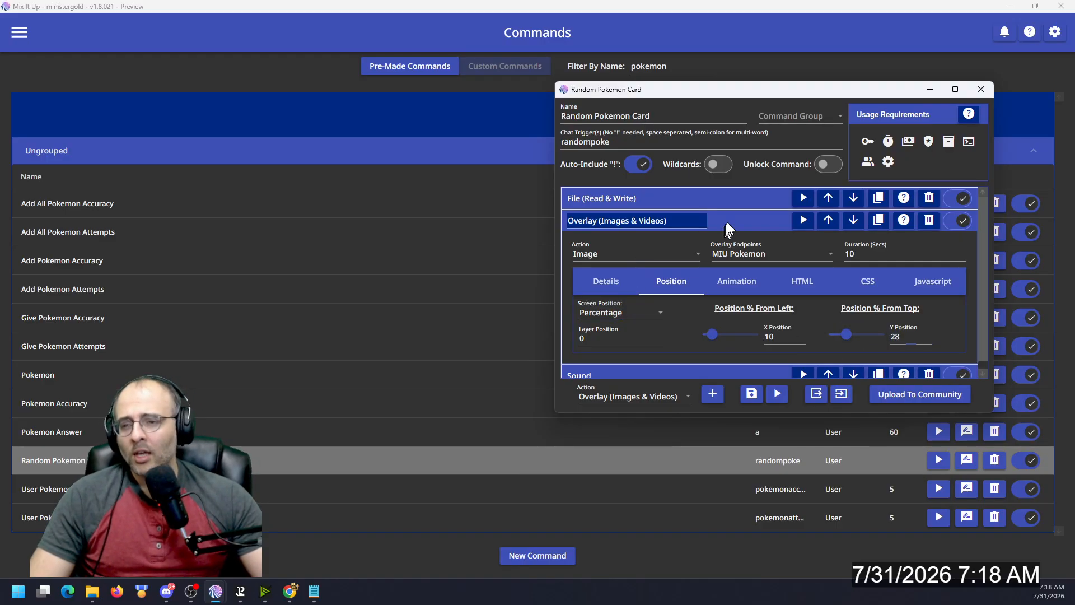
click(727, 229)
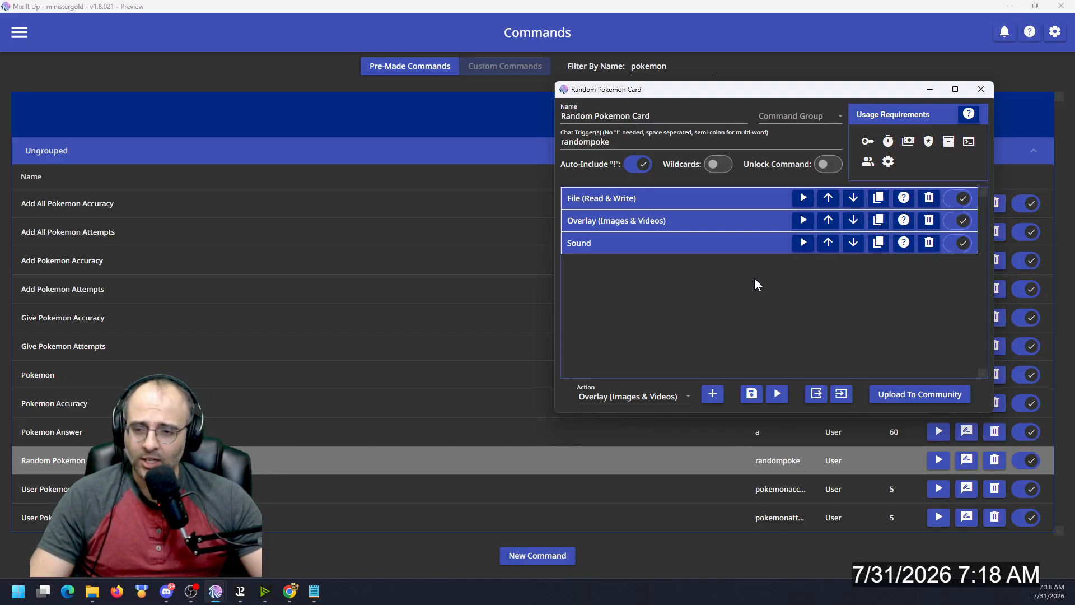
click(980, 90)
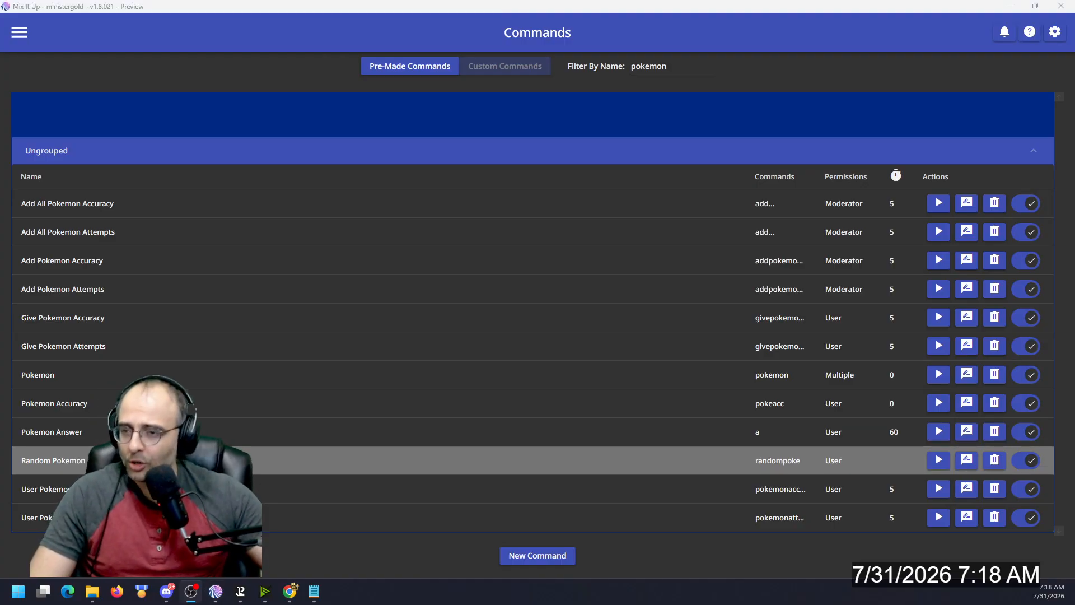
Step: Filter the commands by "ra", test the Random Yugioh Card command with the default test values, and switch to the stream chat window
double_click(688, 66)
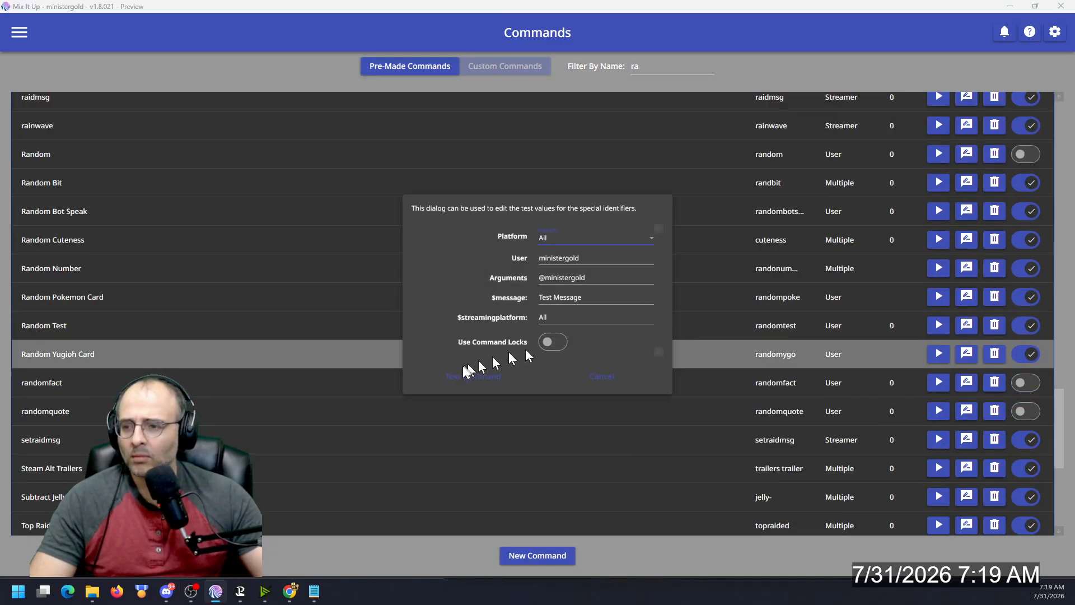
click(459, 373)
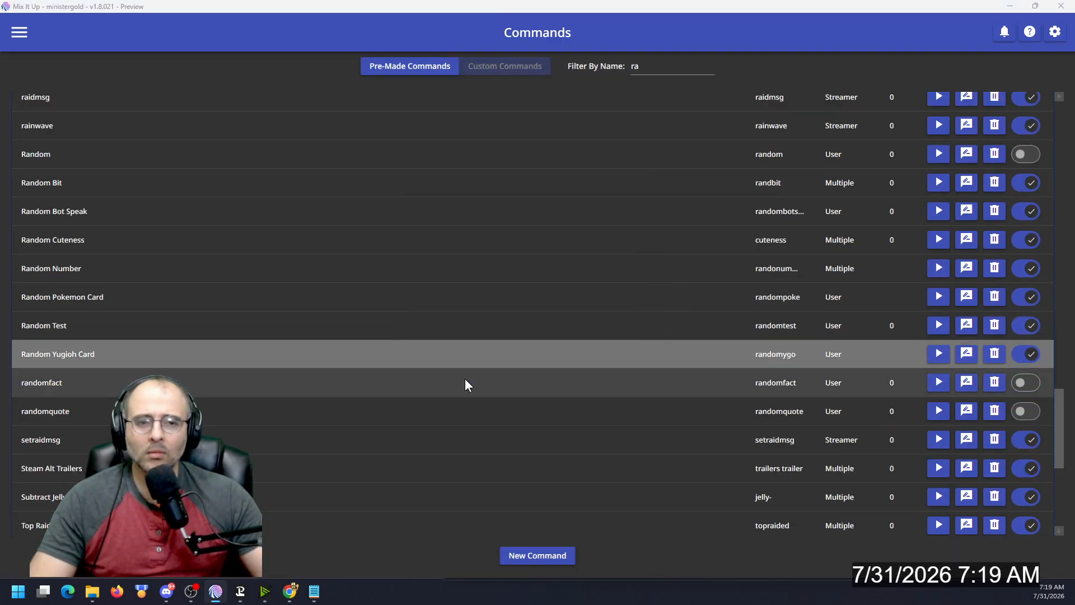
key(alt+Tab)
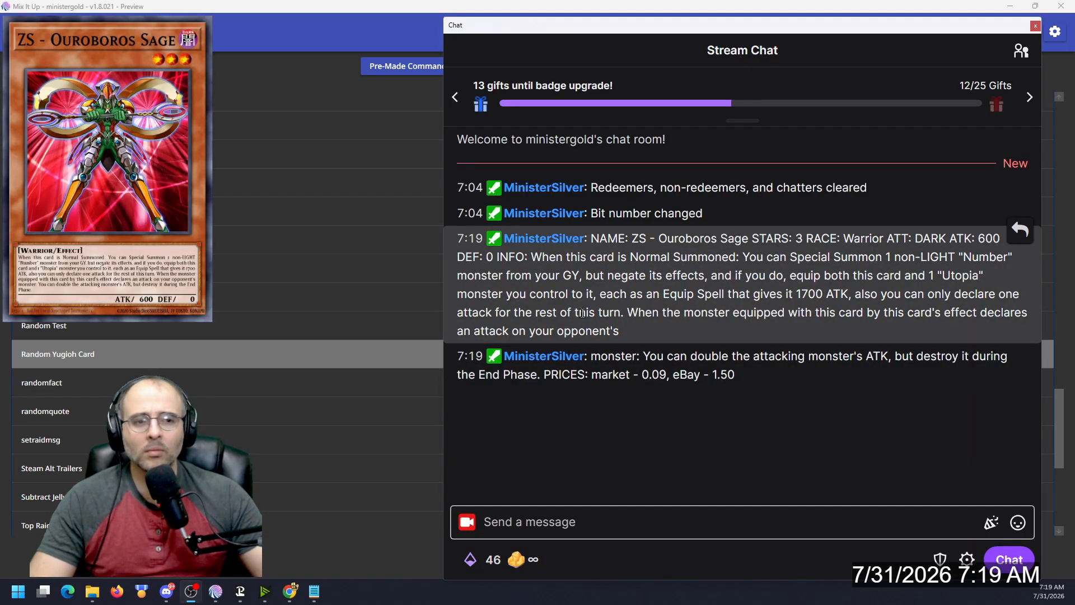